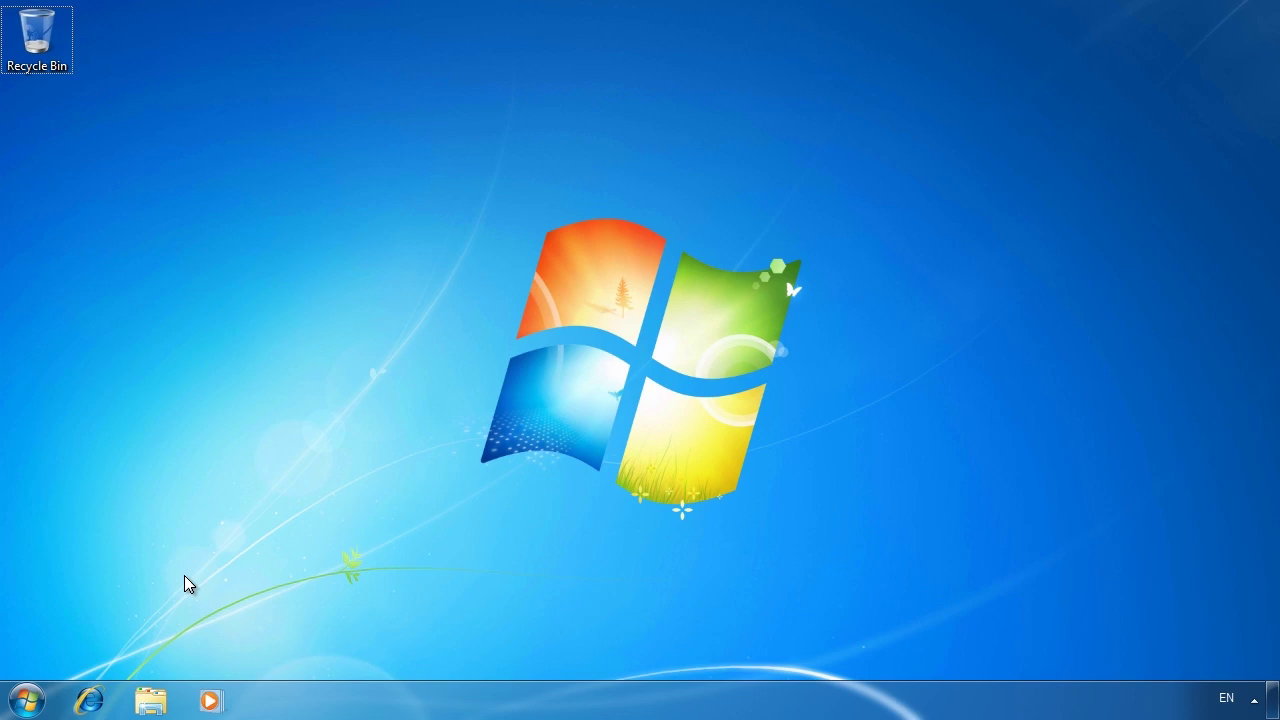
- Create a new folder named Data at the root of Local Disk (C:)
click(150, 700)
click(93, 463)
double_click(266, 213)
right_click(222, 325)
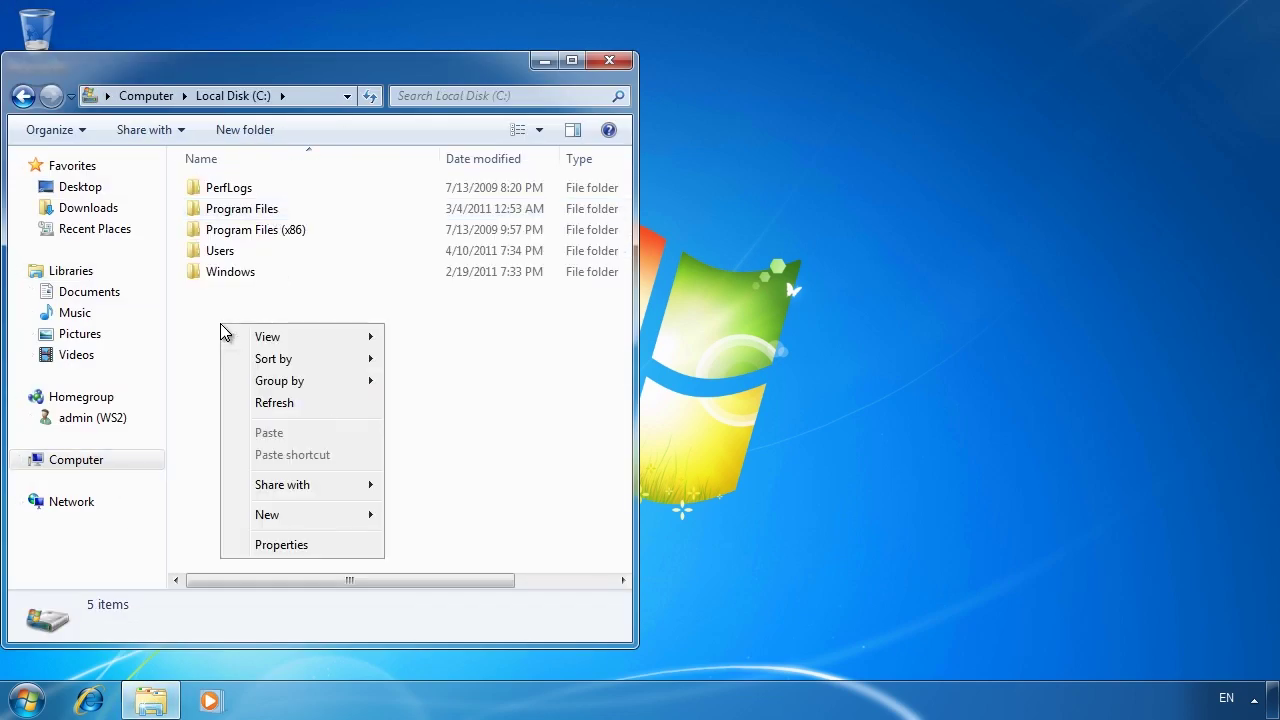
mouse_move(331, 522)
click(427, 522)
text(Data)
key(Return)
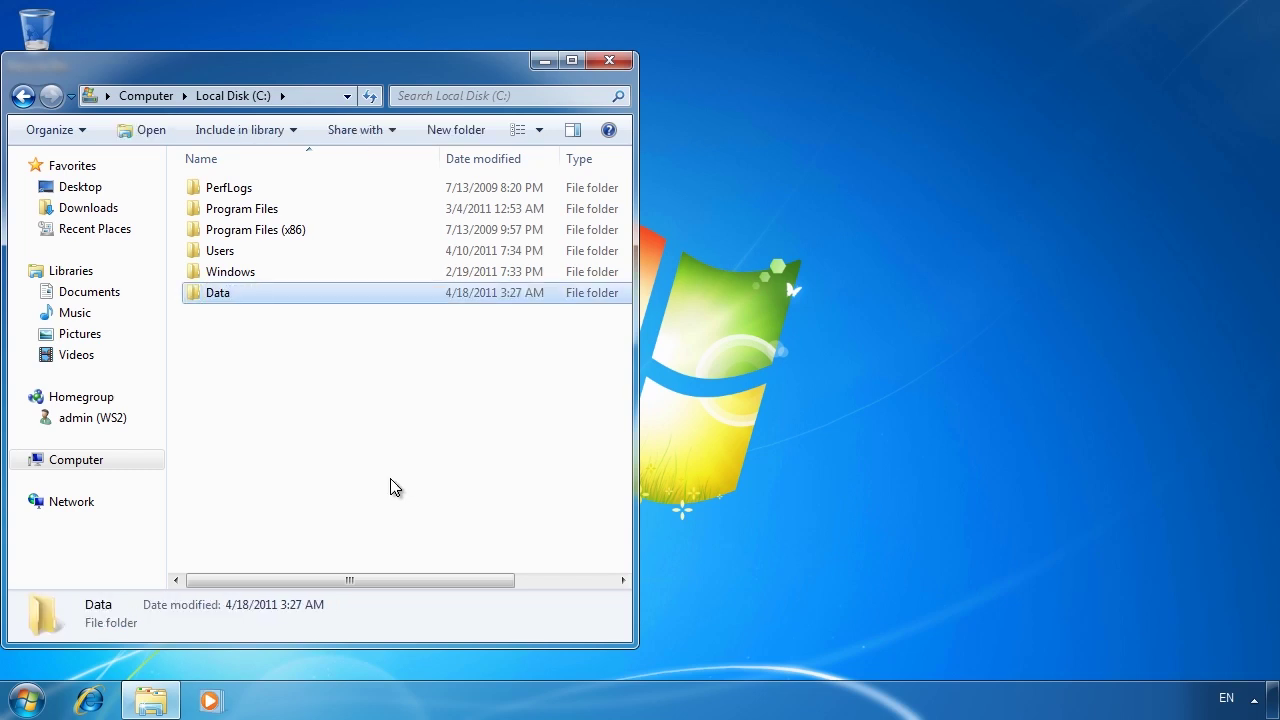
- Start sharing the Data folder with specific people and add the administrators group to the list
right_click(214, 290)
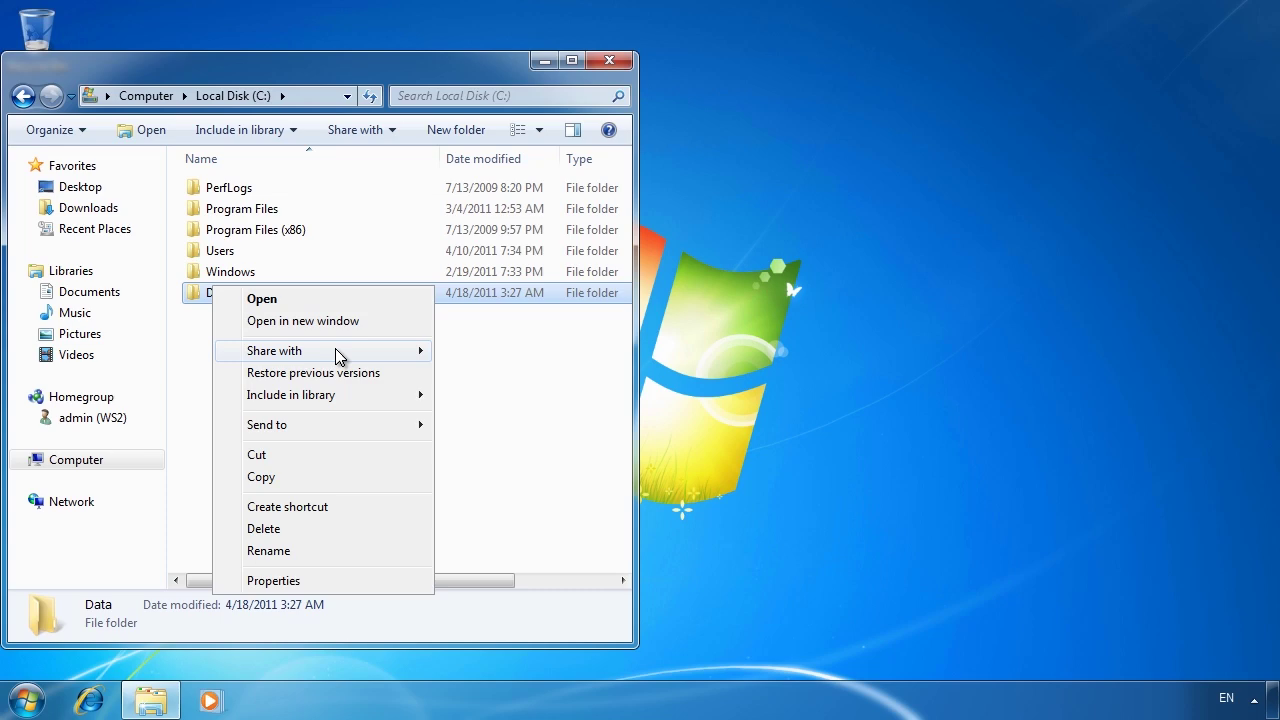
mouse_move(360, 355)
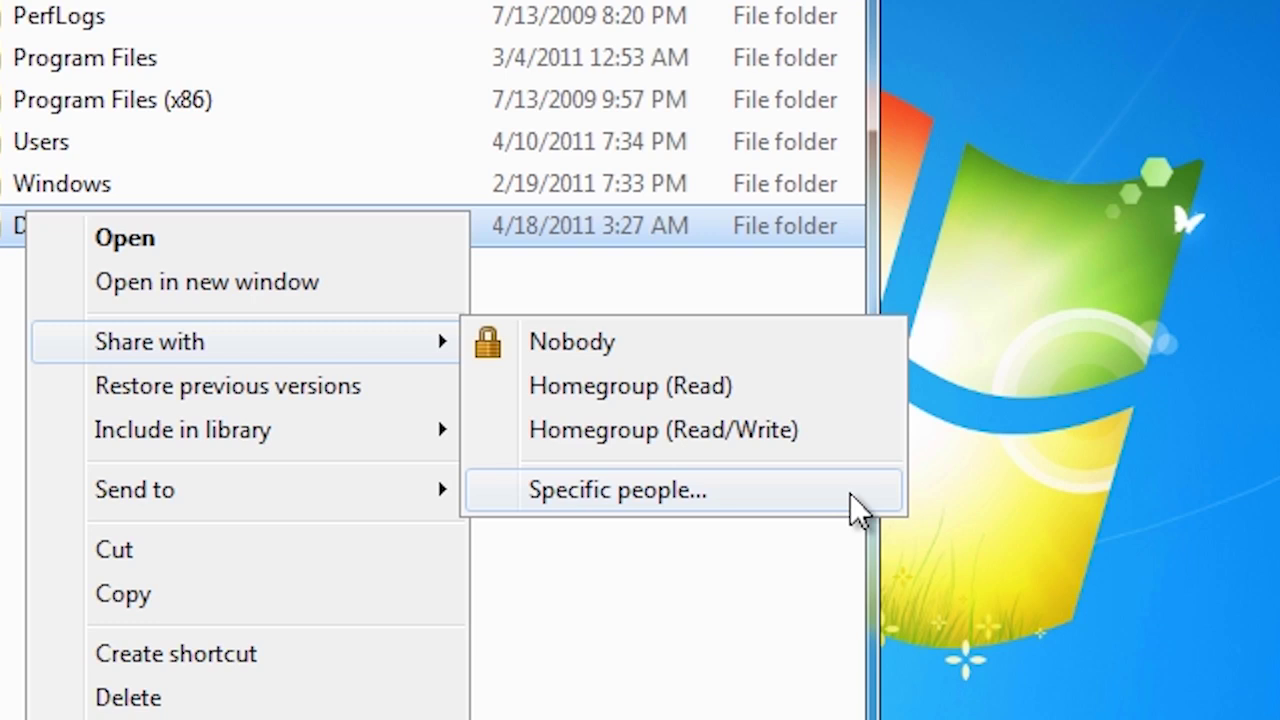
click(850, 493)
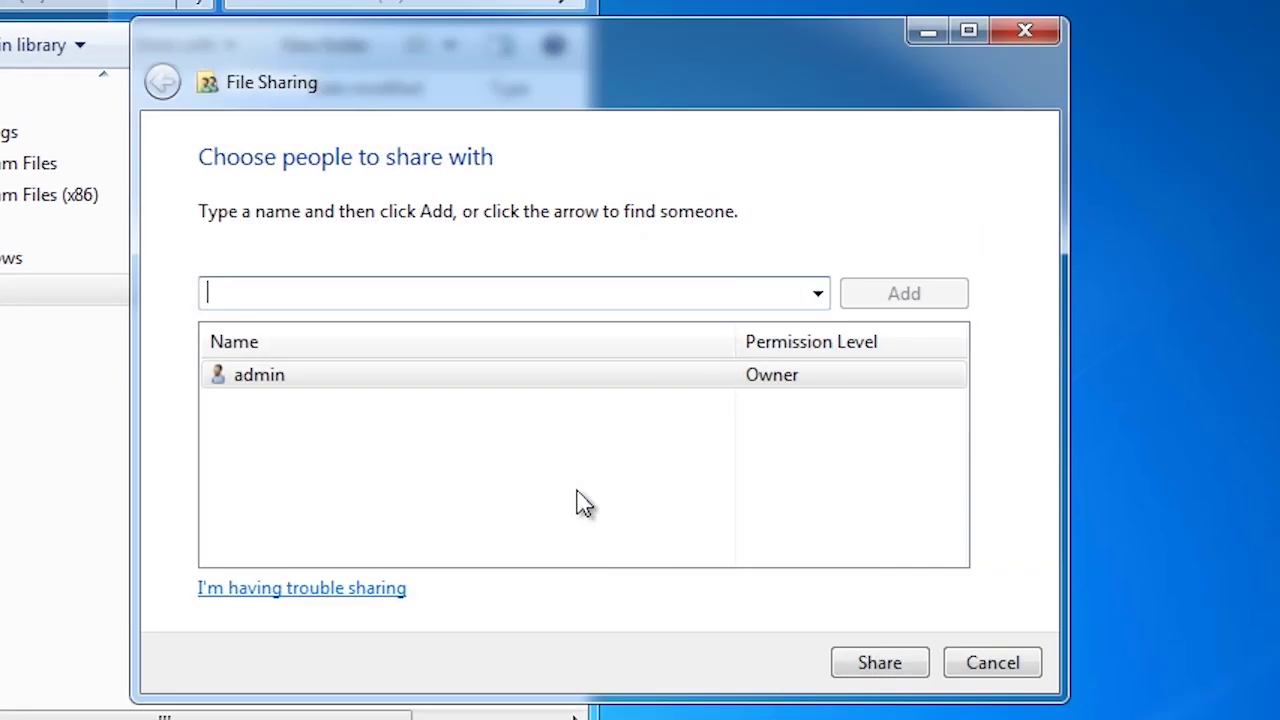
text(administrators)
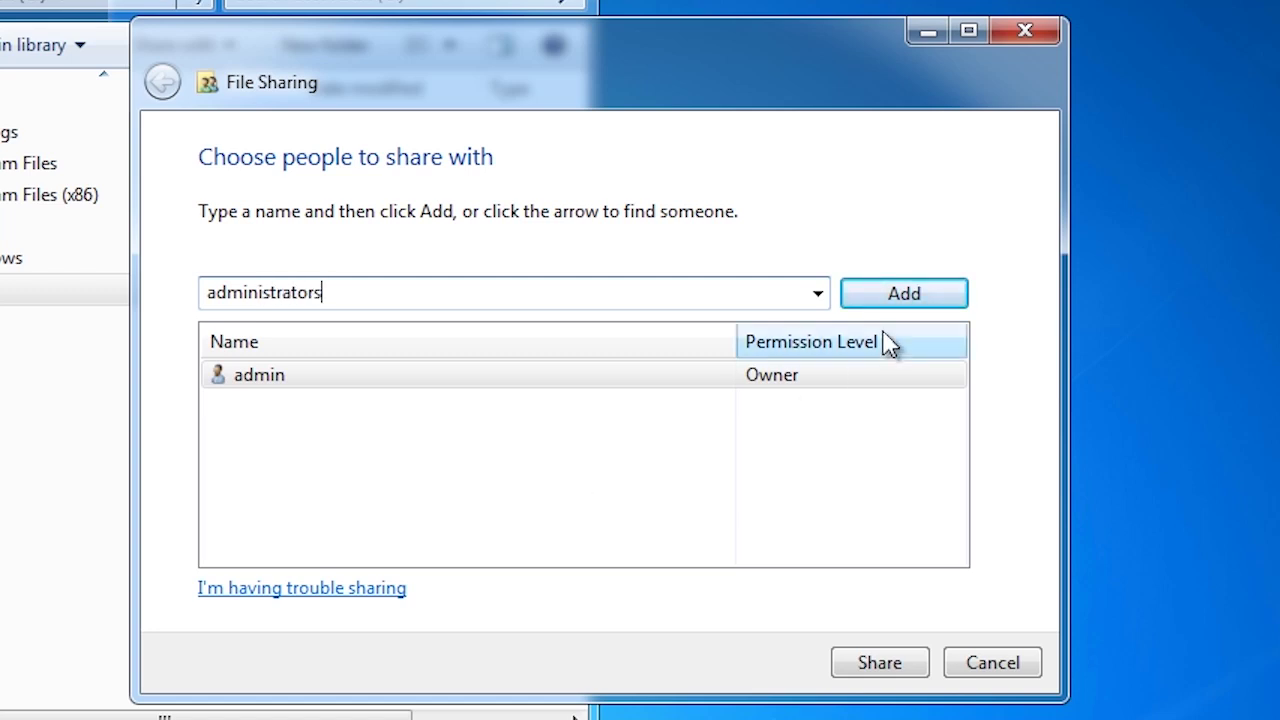
click(914, 302)
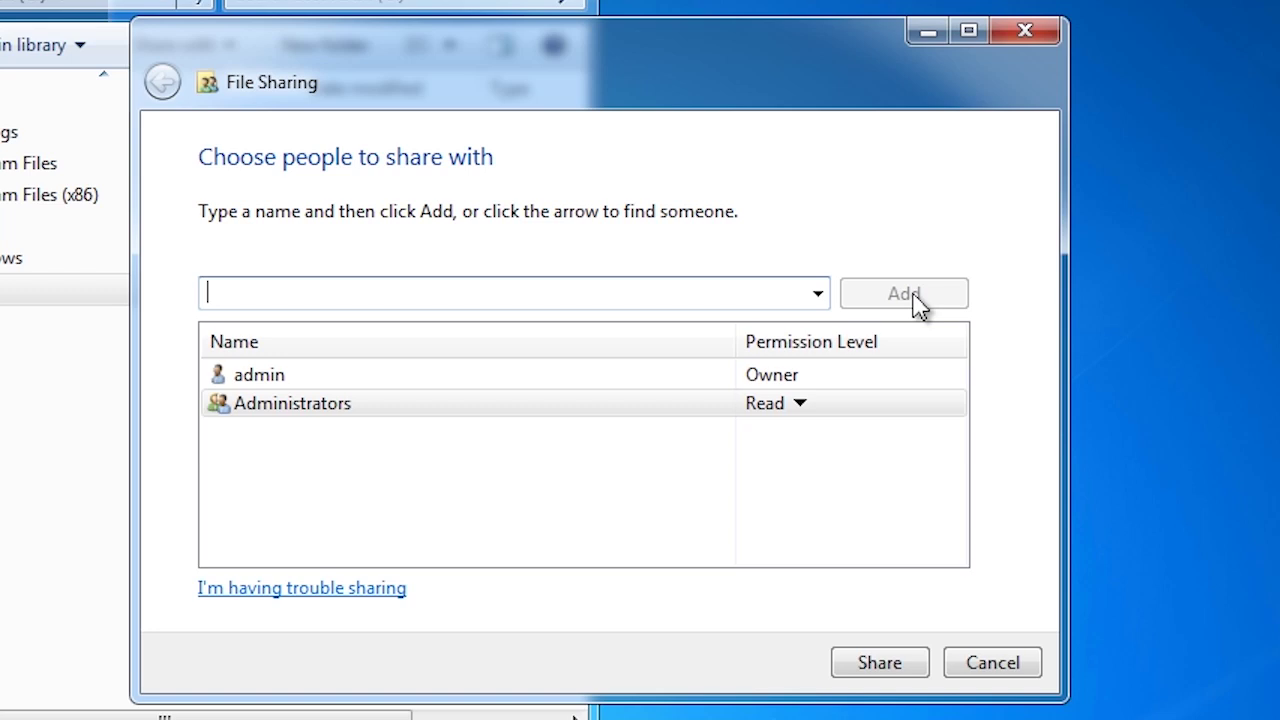
- Give the Administrators group Read/Write permission and complete sharing the Data folder
click(806, 409)
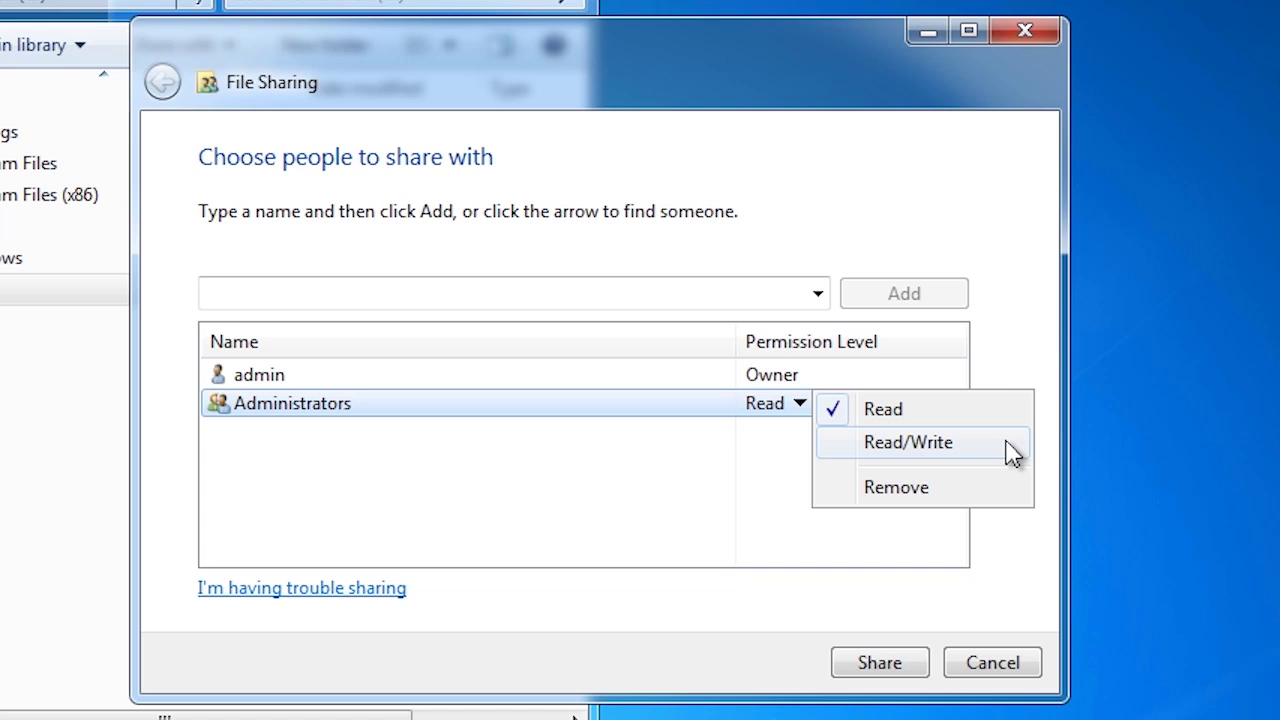
click(1008, 450)
click(764, 384)
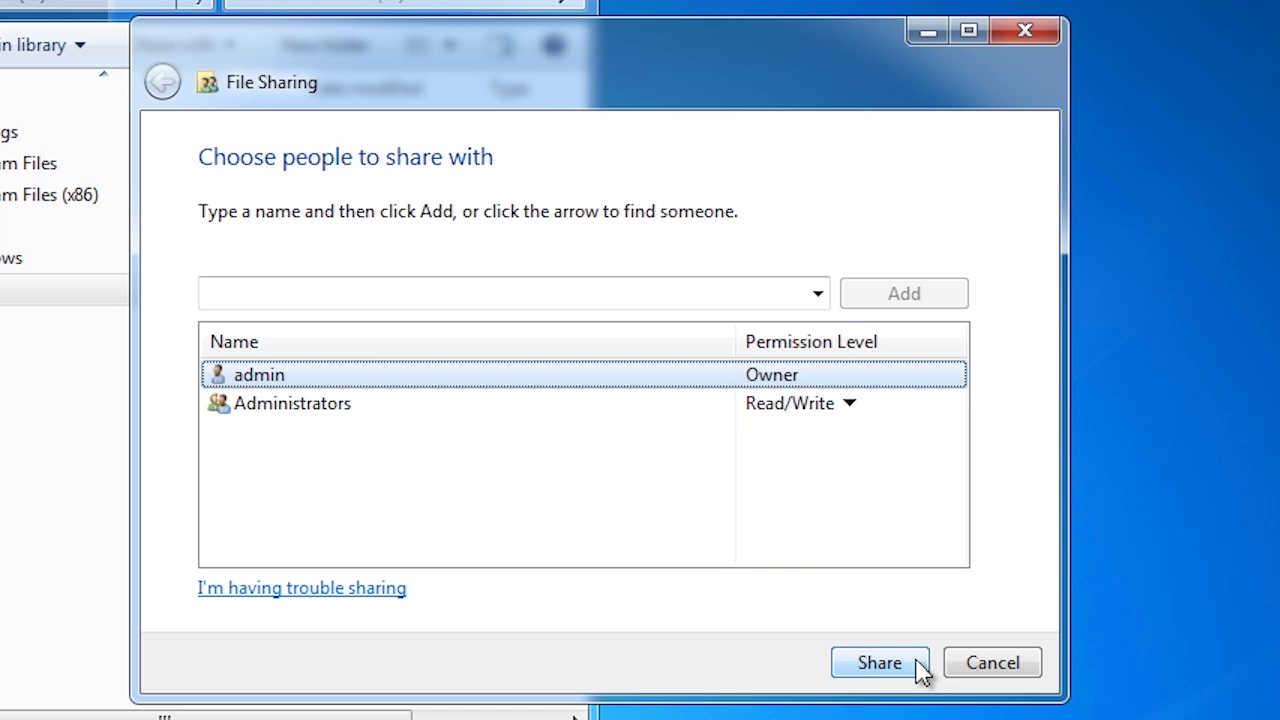
click(879, 663)
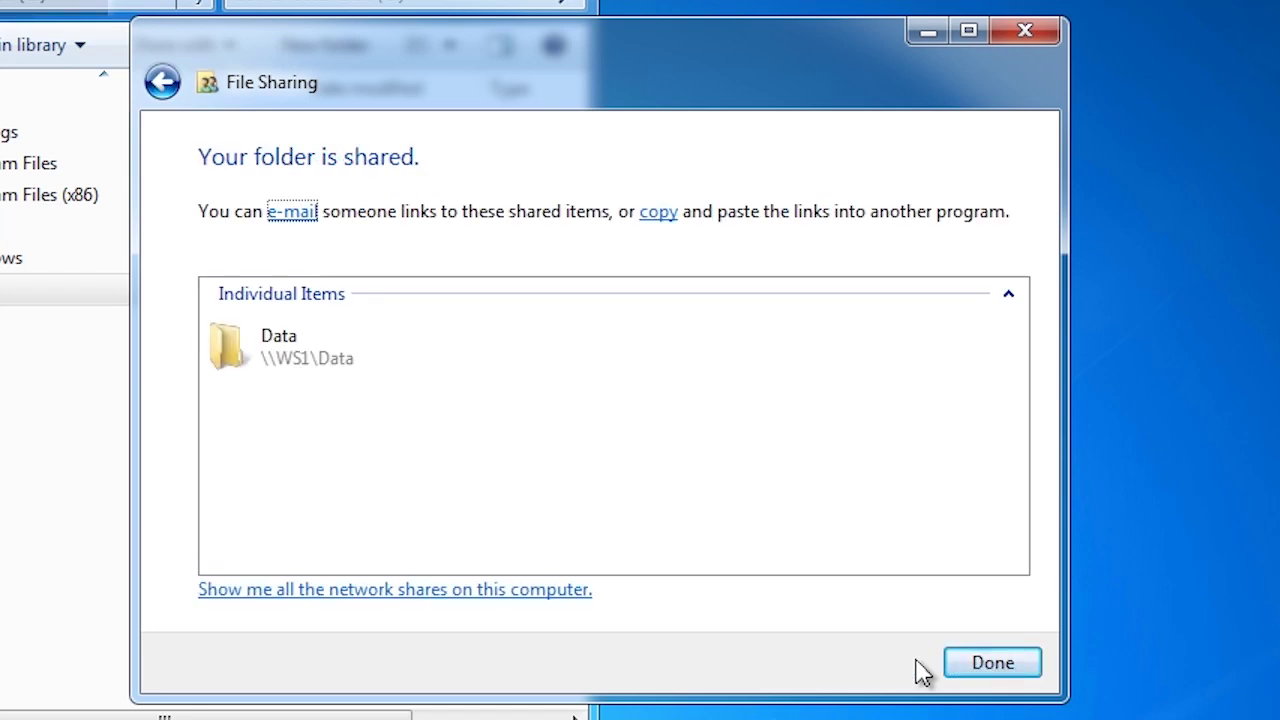
click(992, 663)
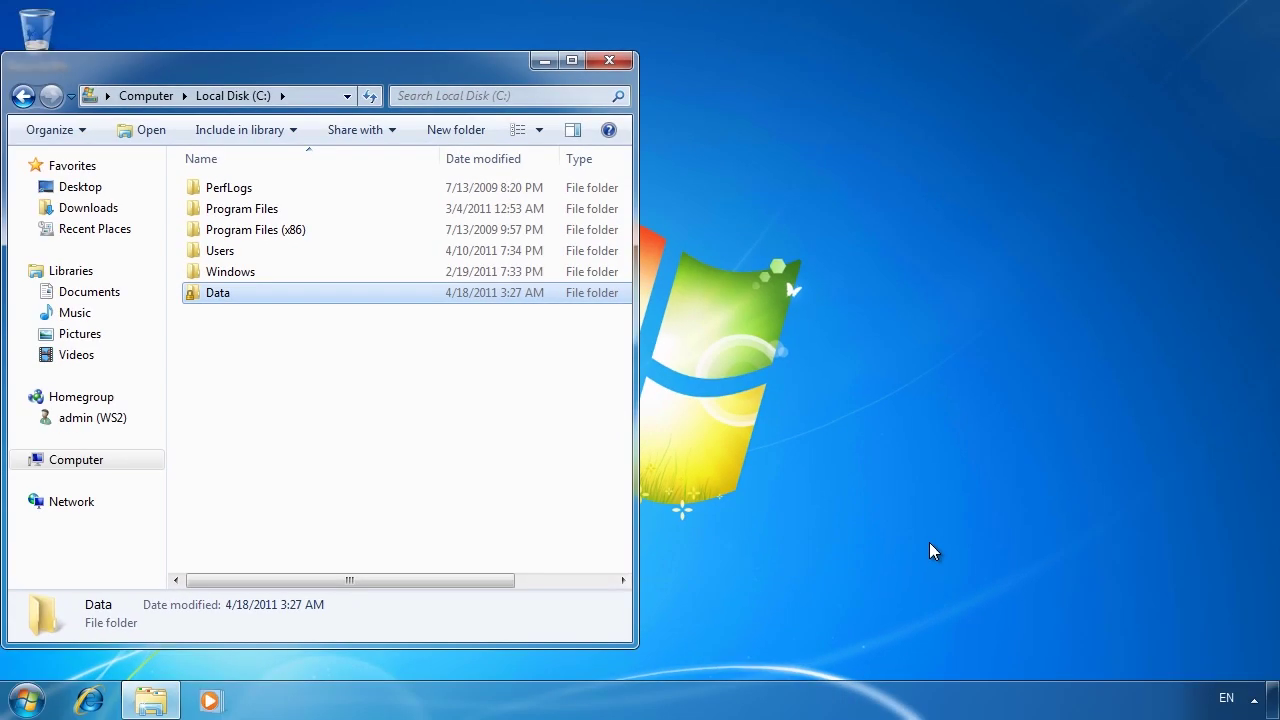
- Add a second share named Incoming to the Data folder in its advanced sharing properties
right_click(217, 300)
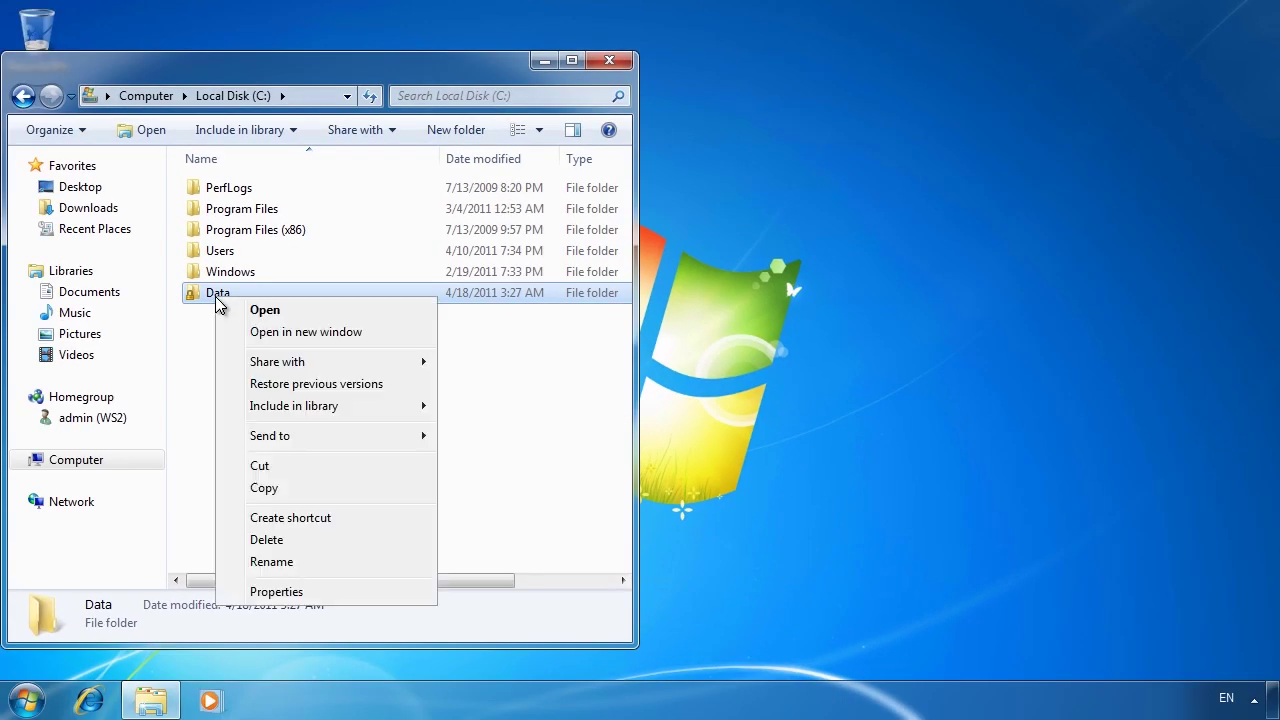
click(358, 592)
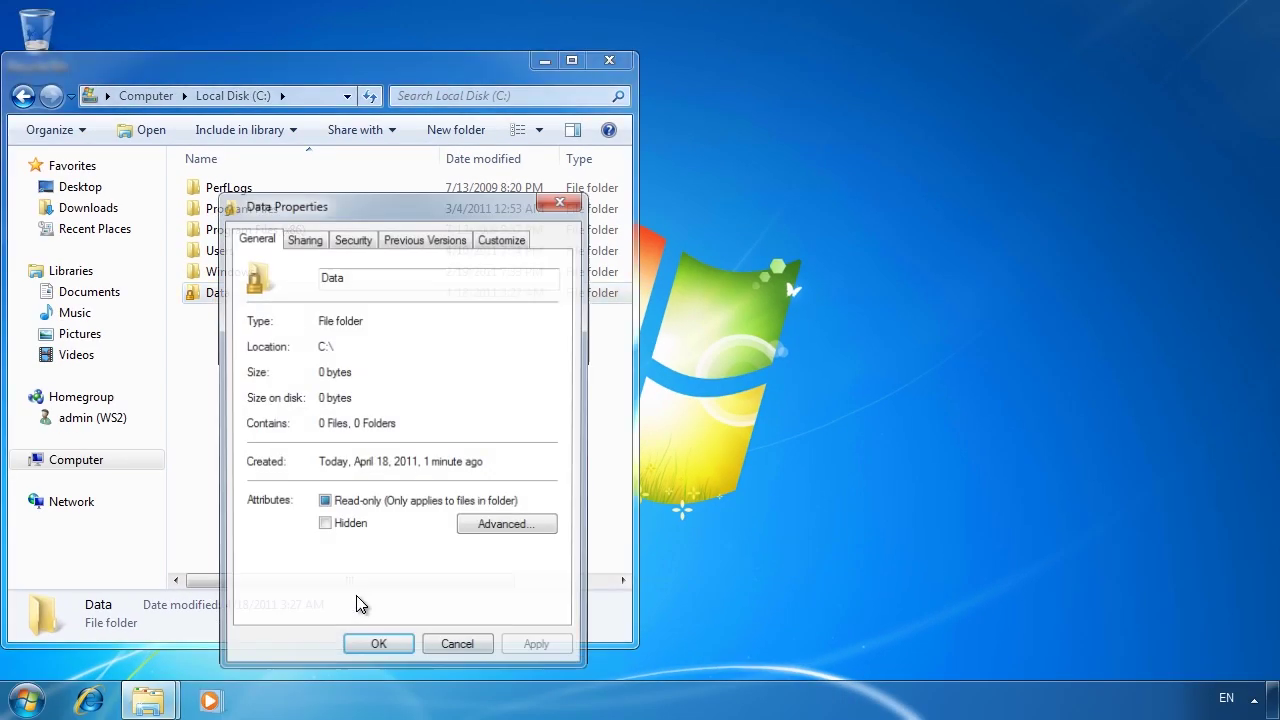
click(312, 246)
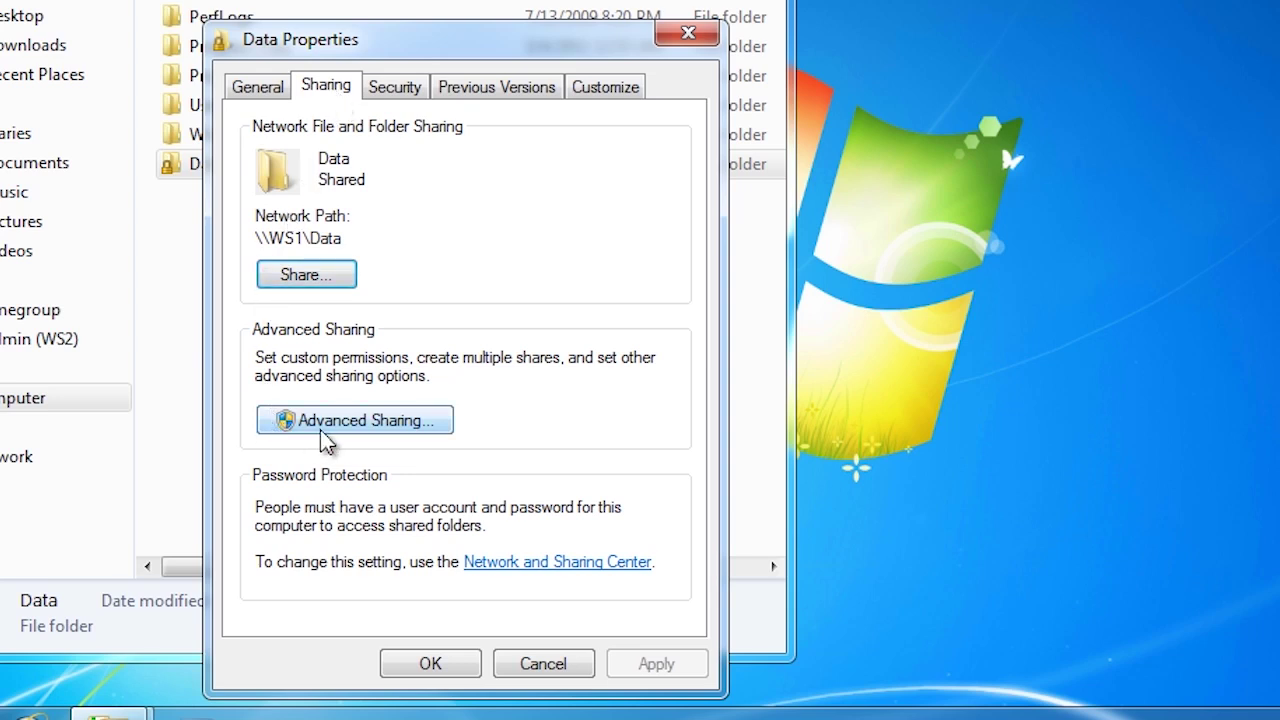
click(440, 428)
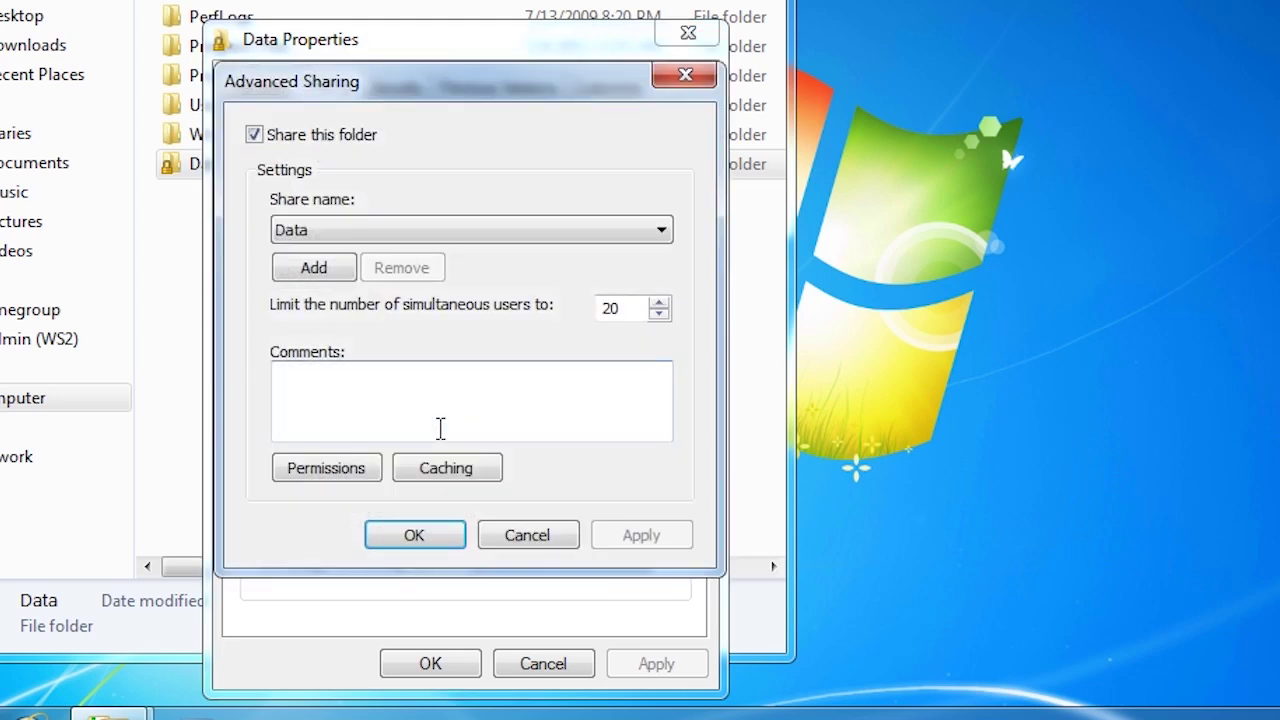
click(336, 271)
text(Incoming)
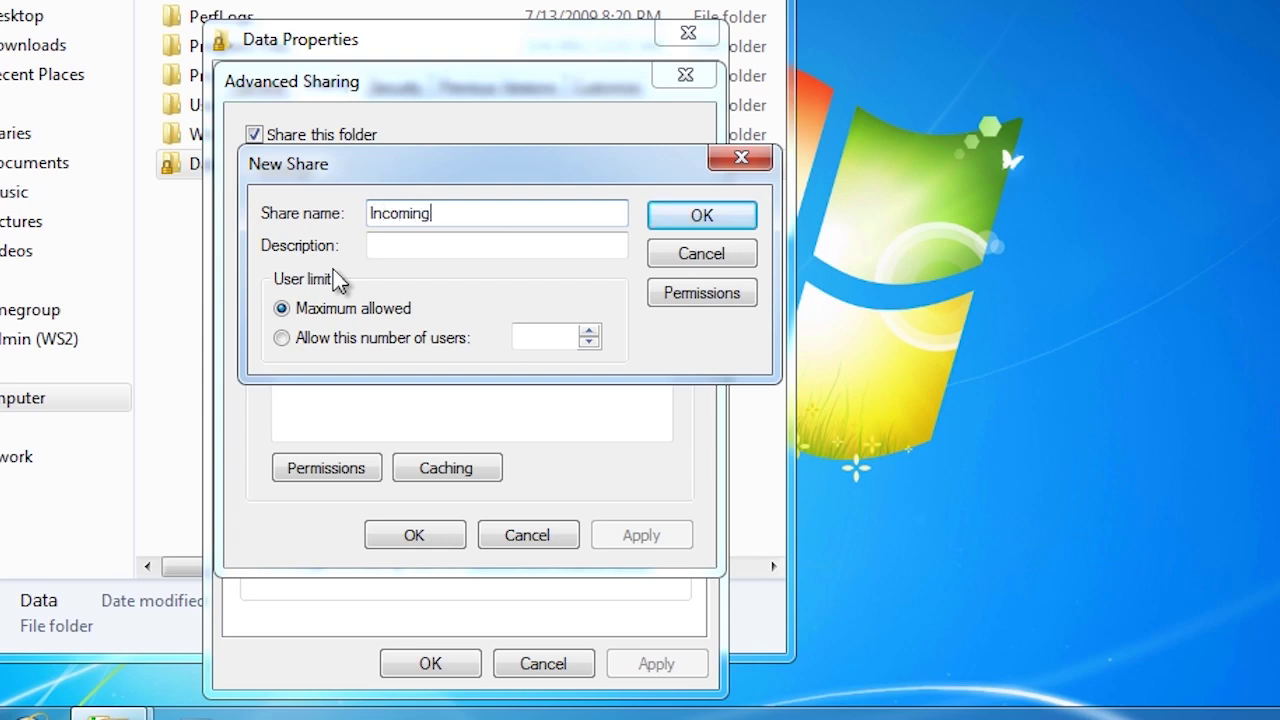
click(719, 221)
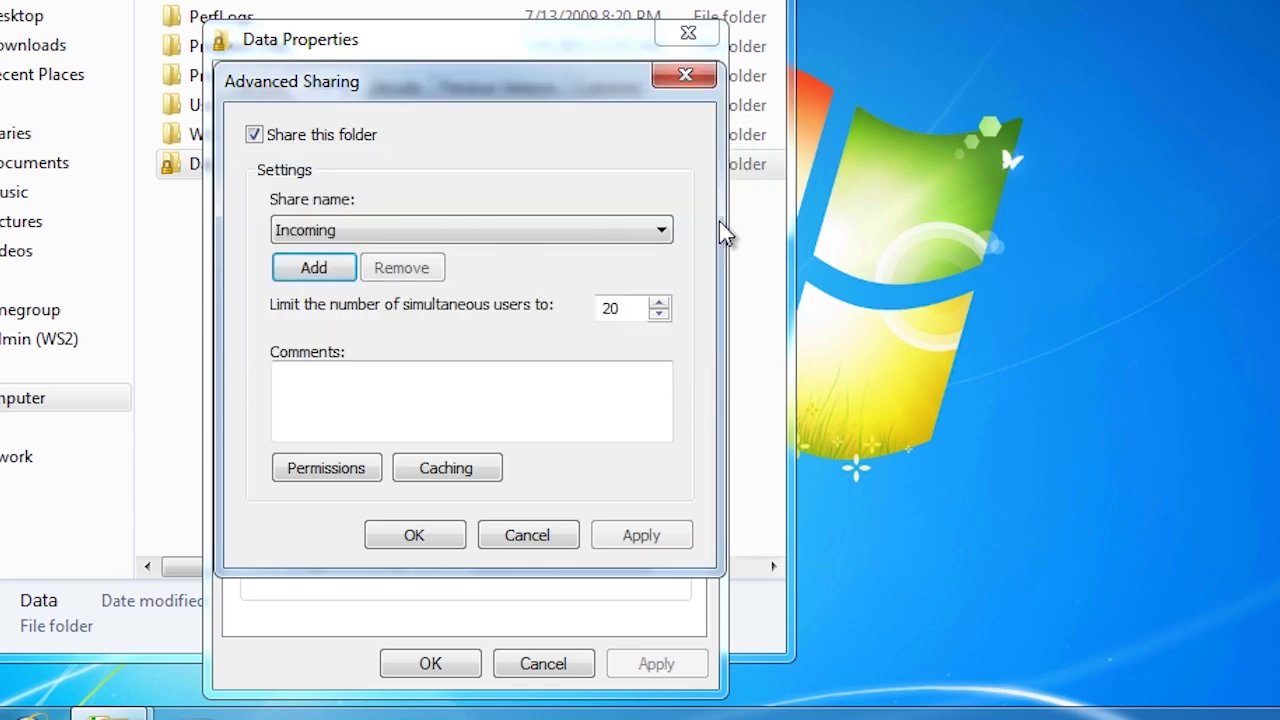
- Remove the Data share name and give the Incoming share the comment "Place your documents to be checked in here"
click(594, 229)
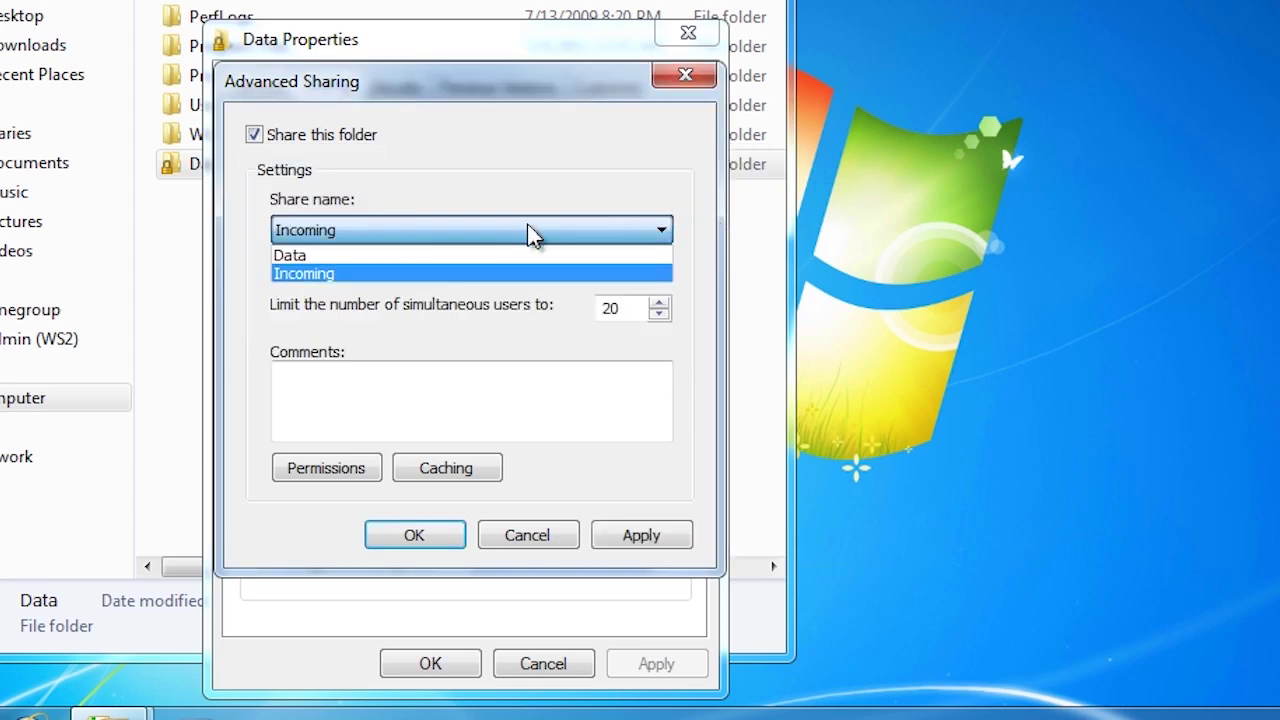
click(318, 256)
click(415, 270)
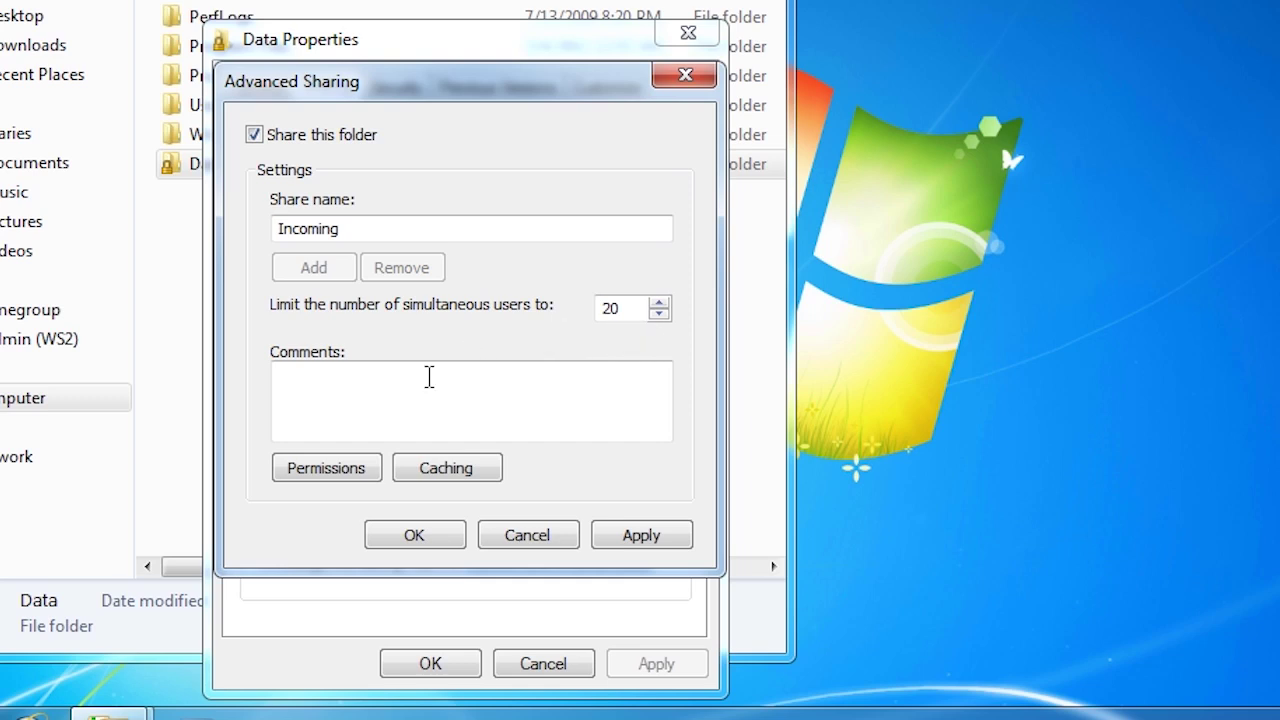
click(403, 394)
text(Place your documents to be checked in here)
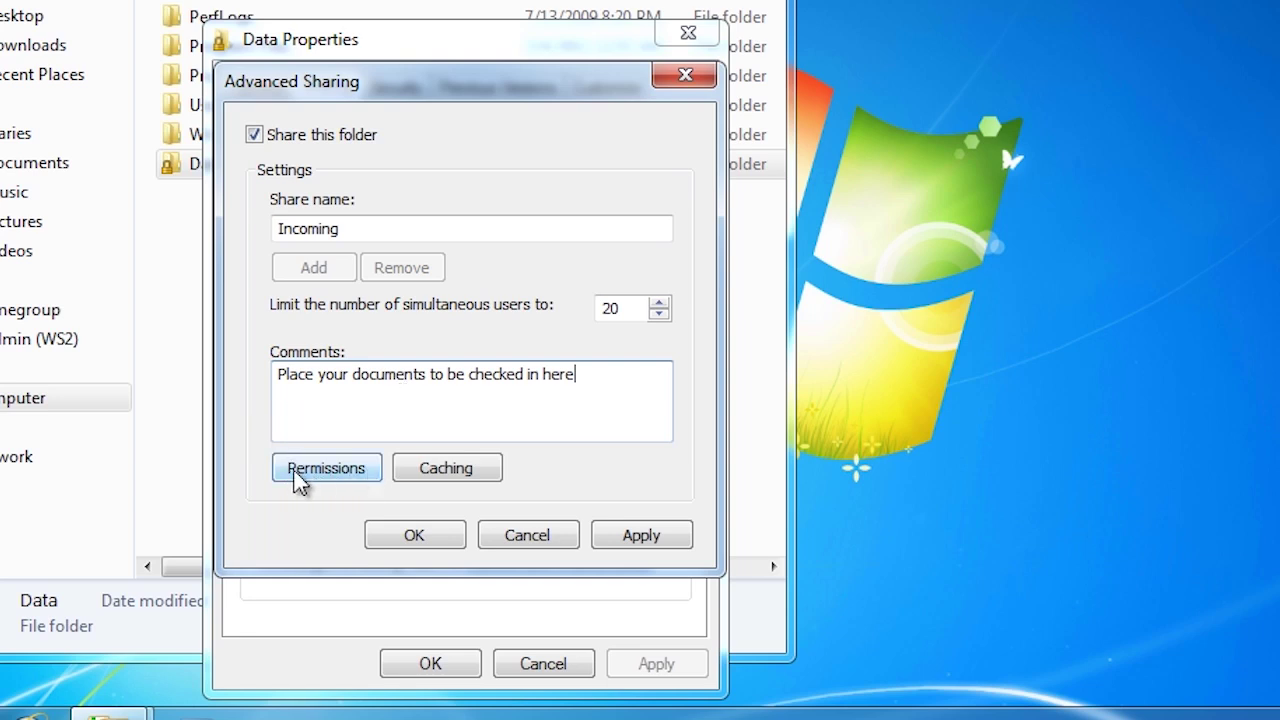
- Set the Incoming share's permissions by allowing Everyone Change and adding the administrators group with Full Control
click(295, 478)
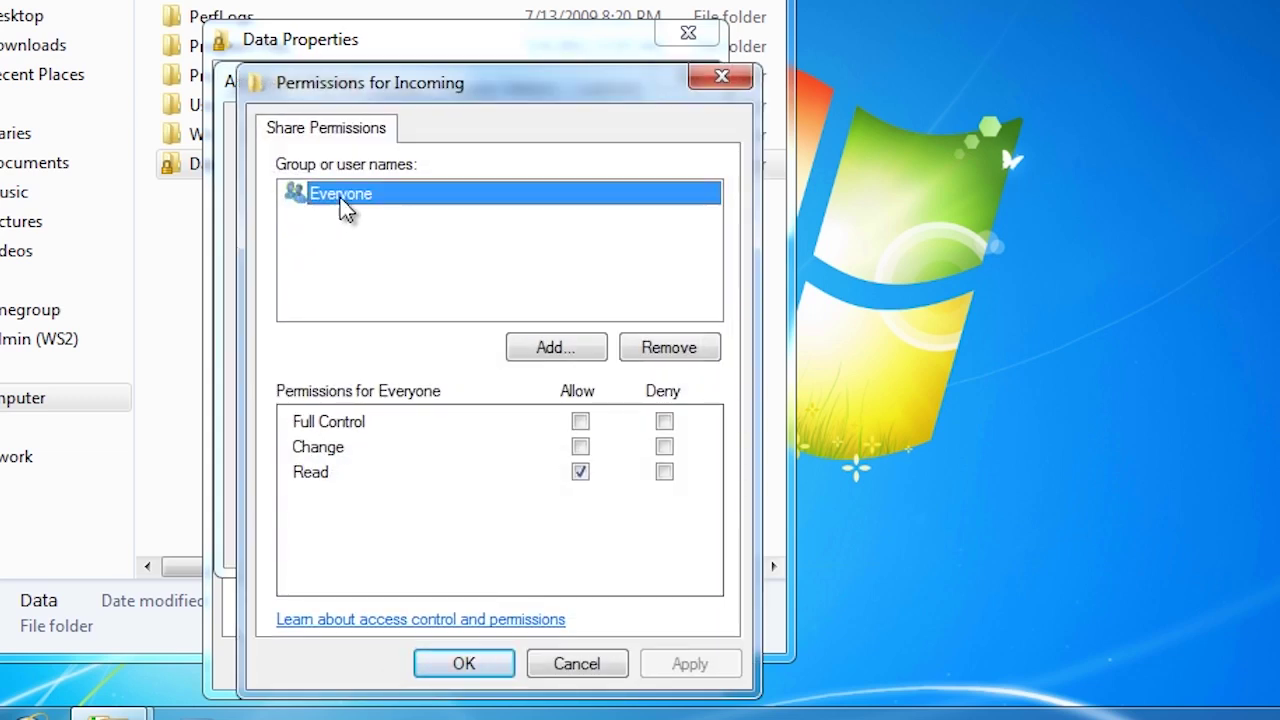
click(581, 447)
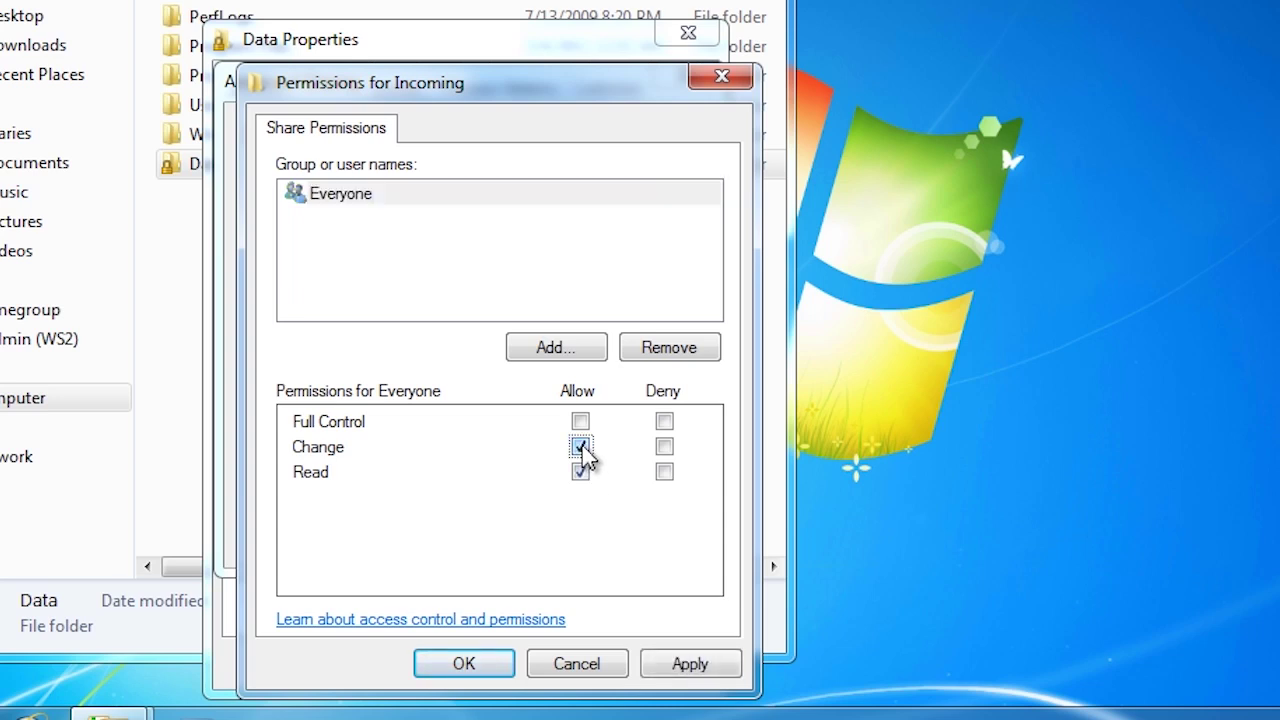
click(586, 352)
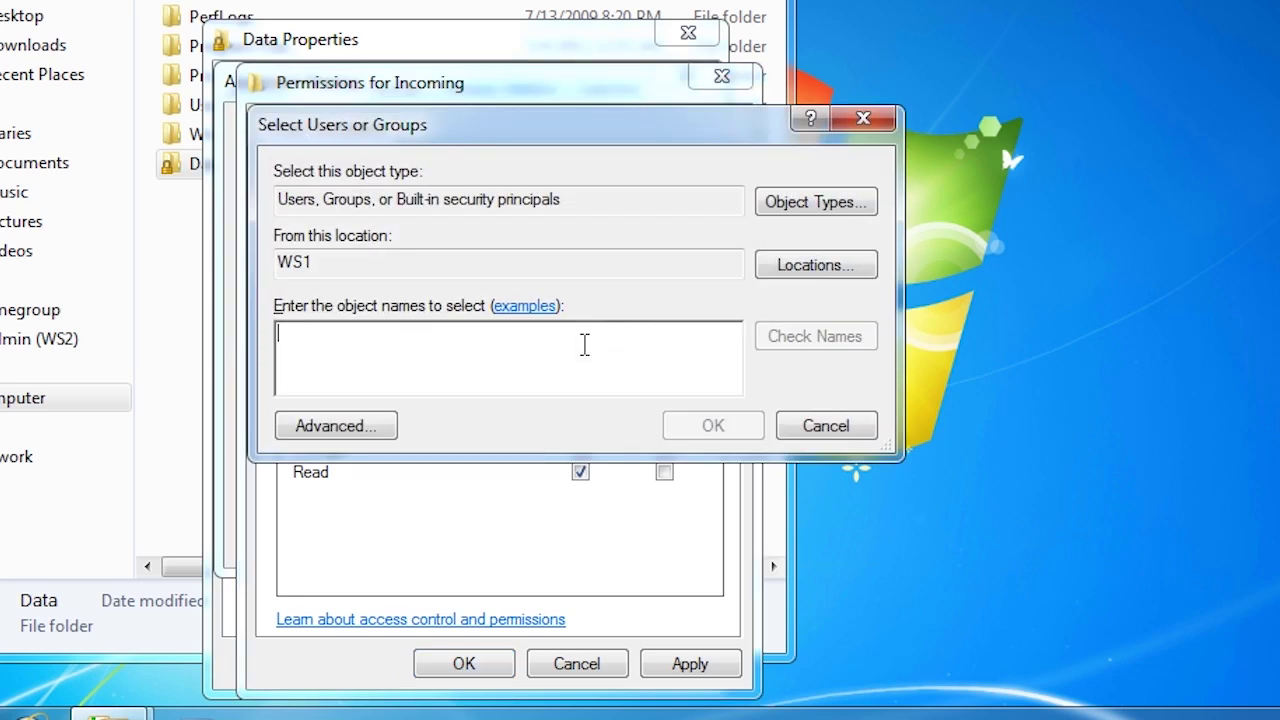
text(administrat)
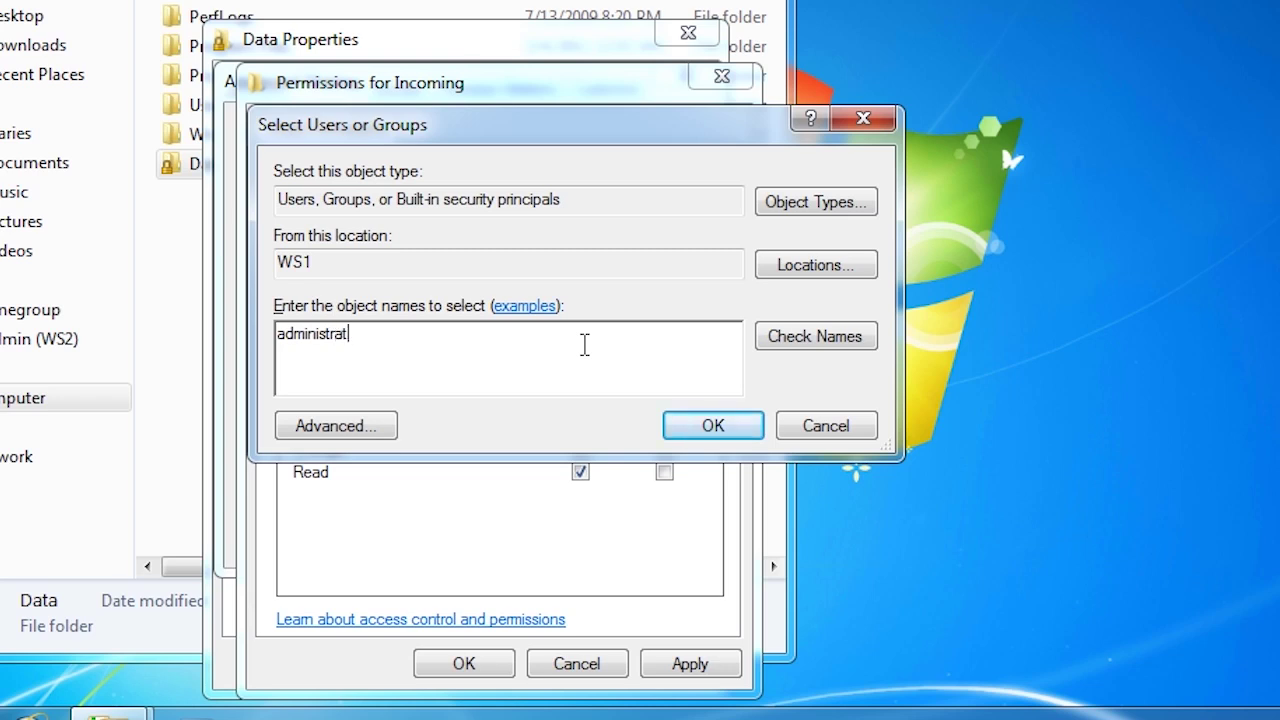
text(rs)
key(Return)
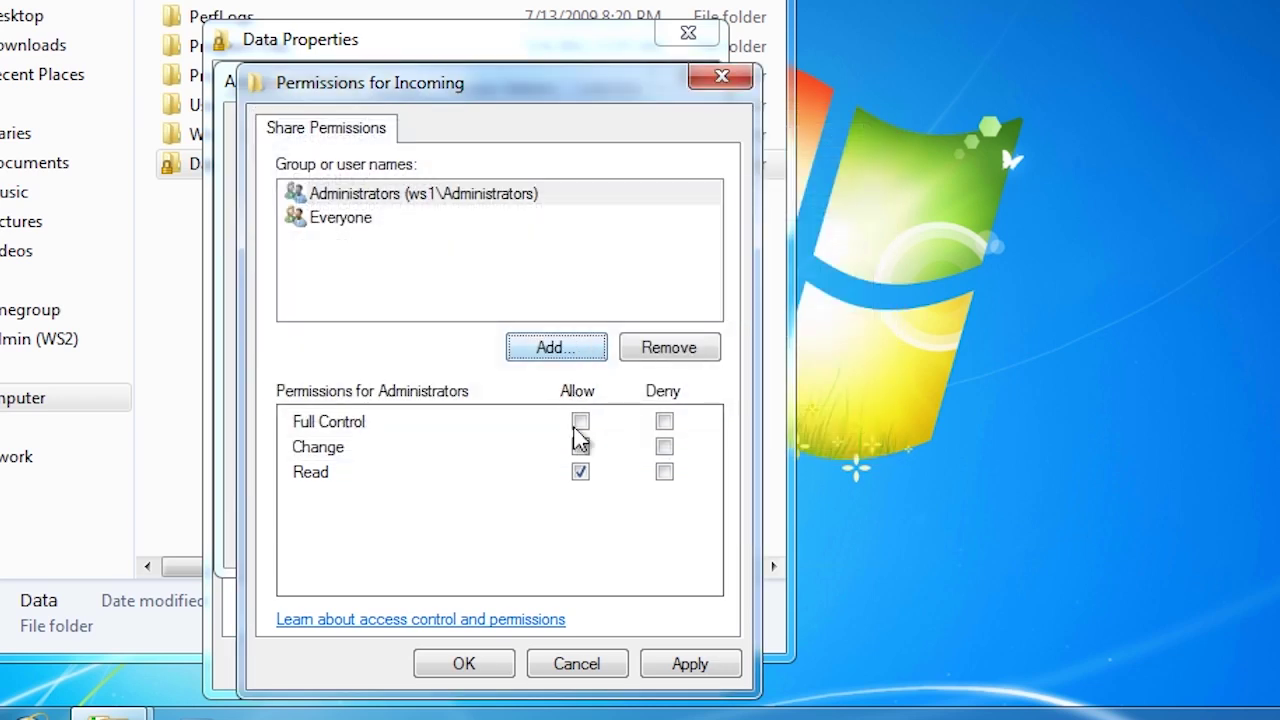
click(580, 421)
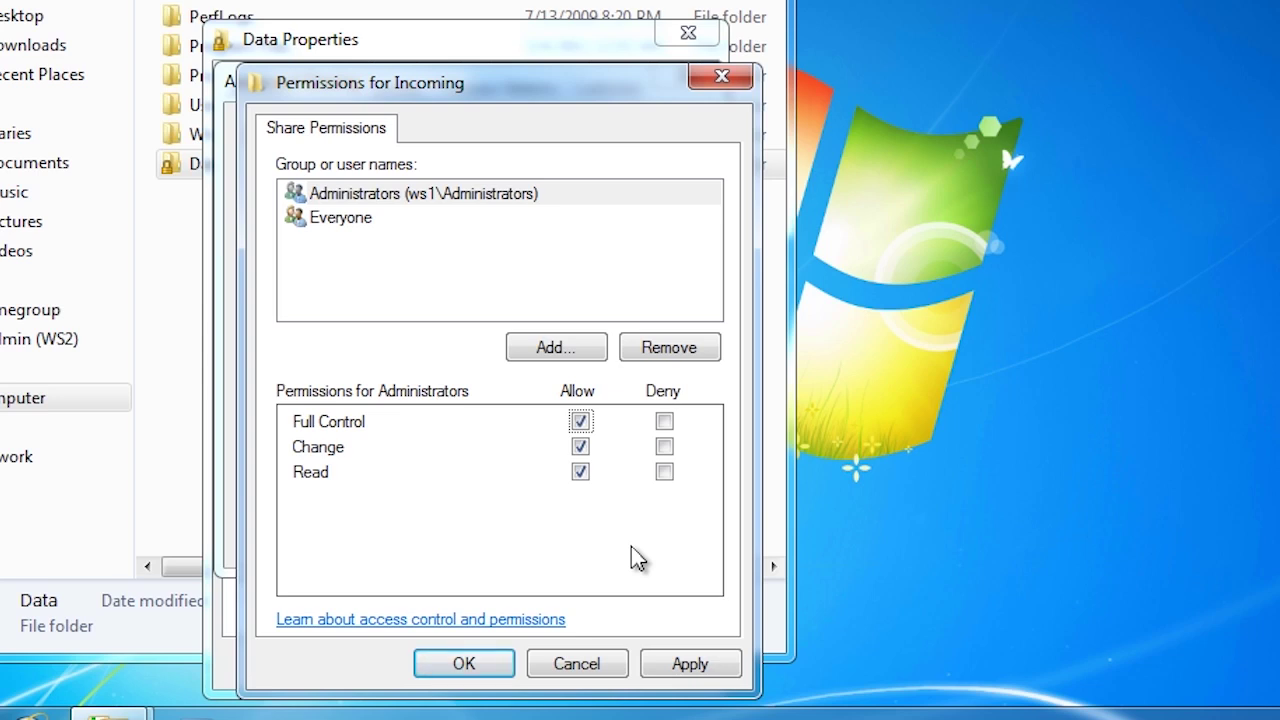
click(464, 664)
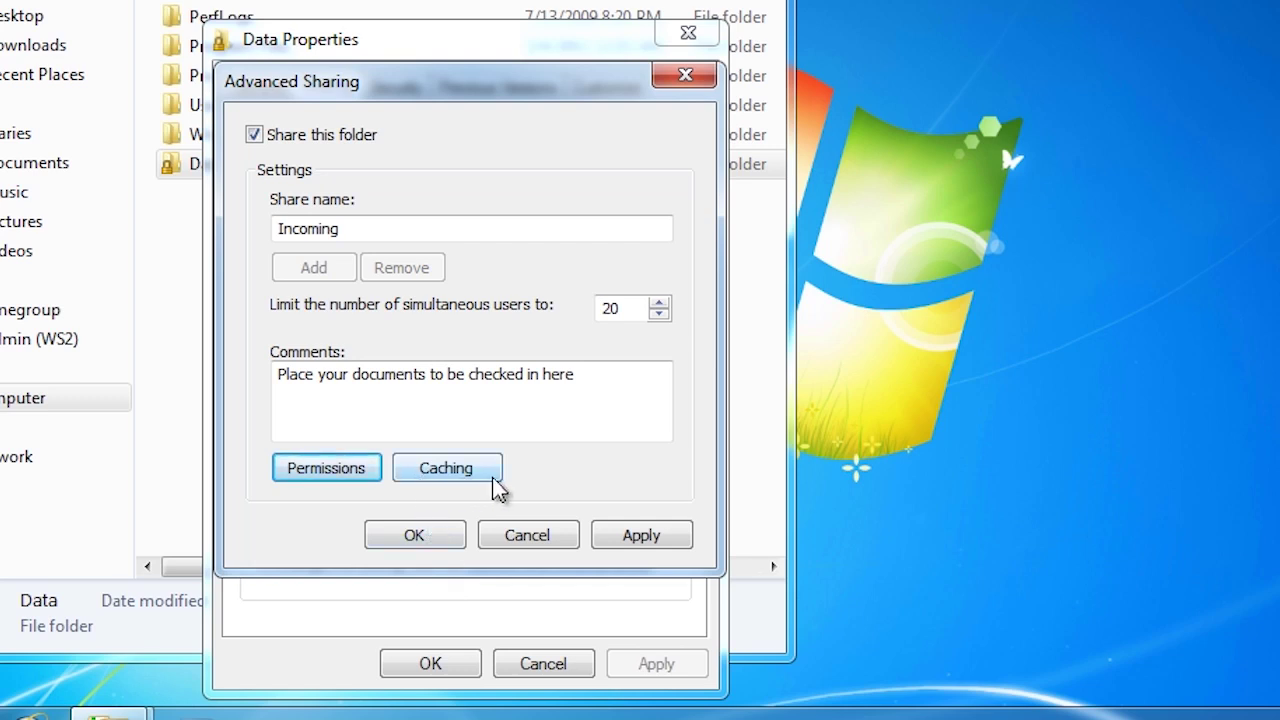
click(412, 479)
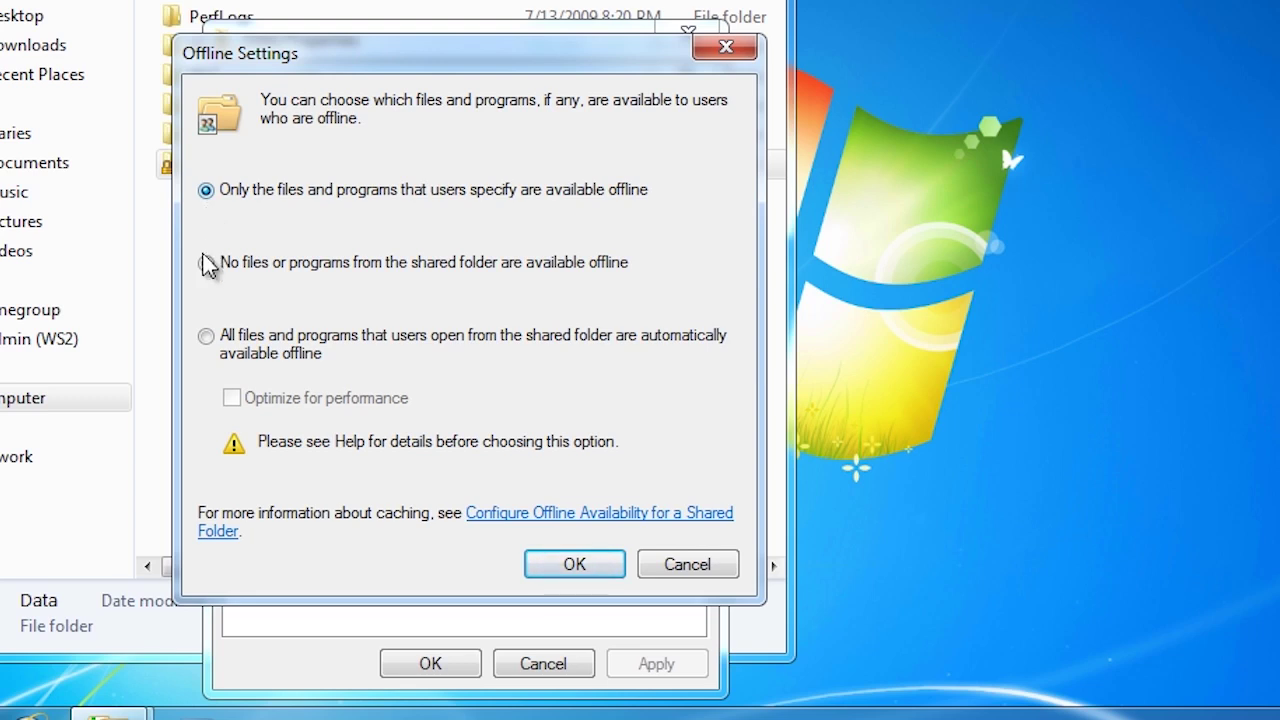
click(206, 263)
click(205, 338)
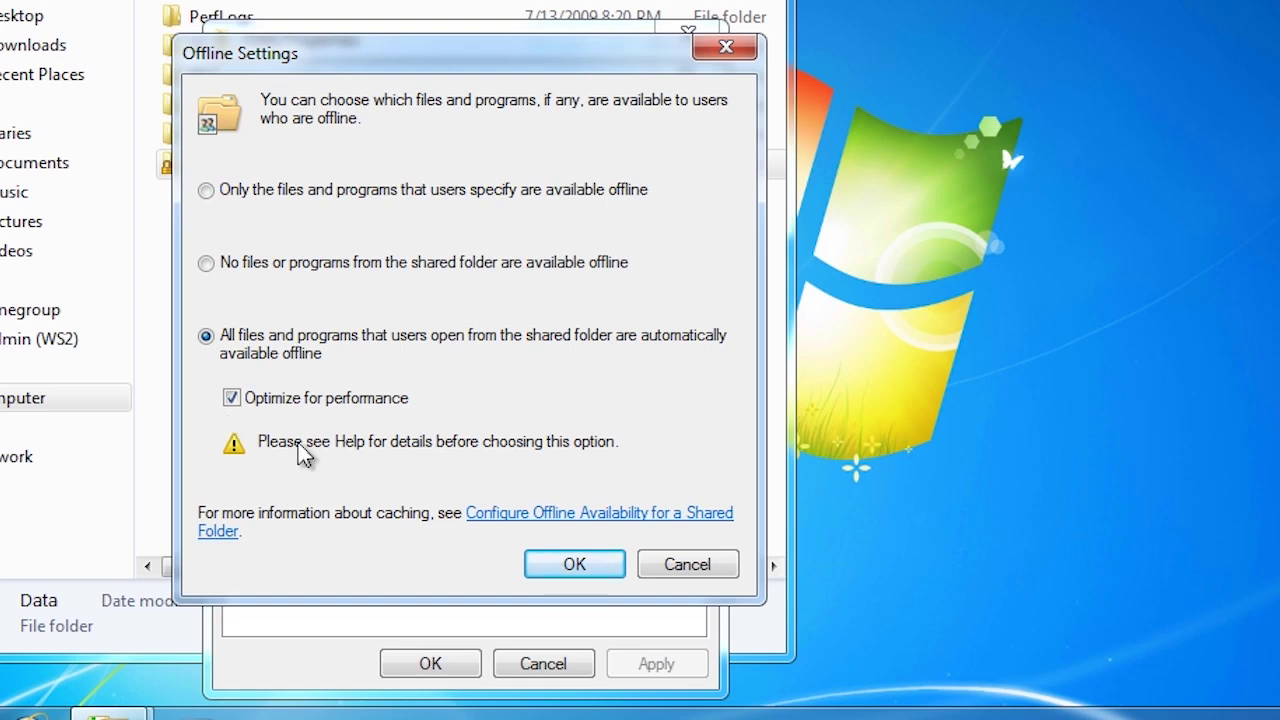
click(725, 572)
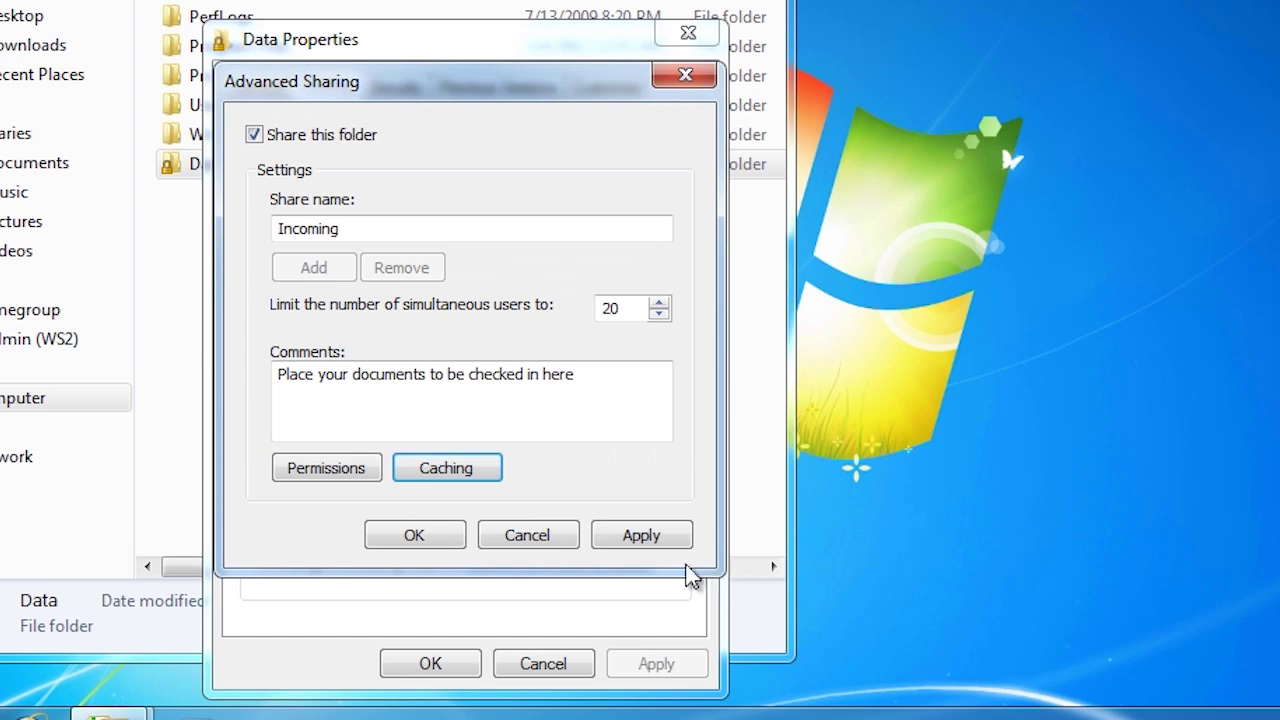
- Confirm the Incoming share's settings and open the advanced sharing settings to review the Home or Work profile options
click(415, 533)
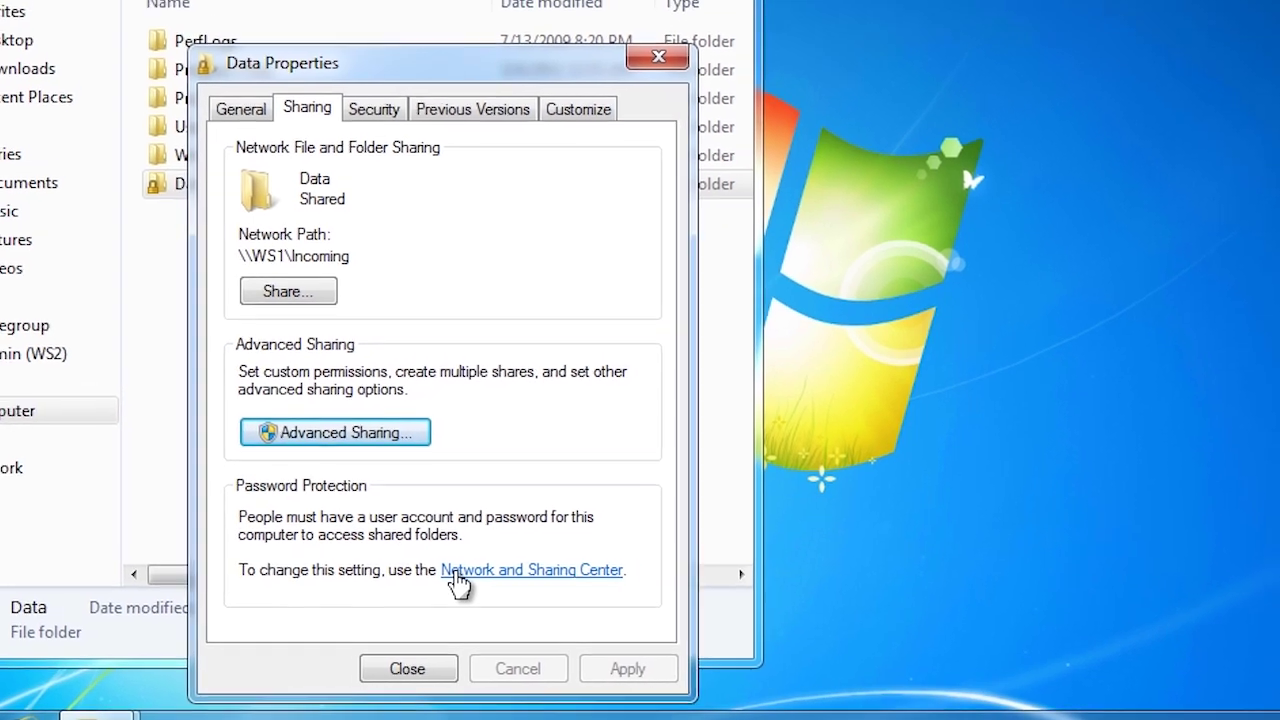
click(481, 566)
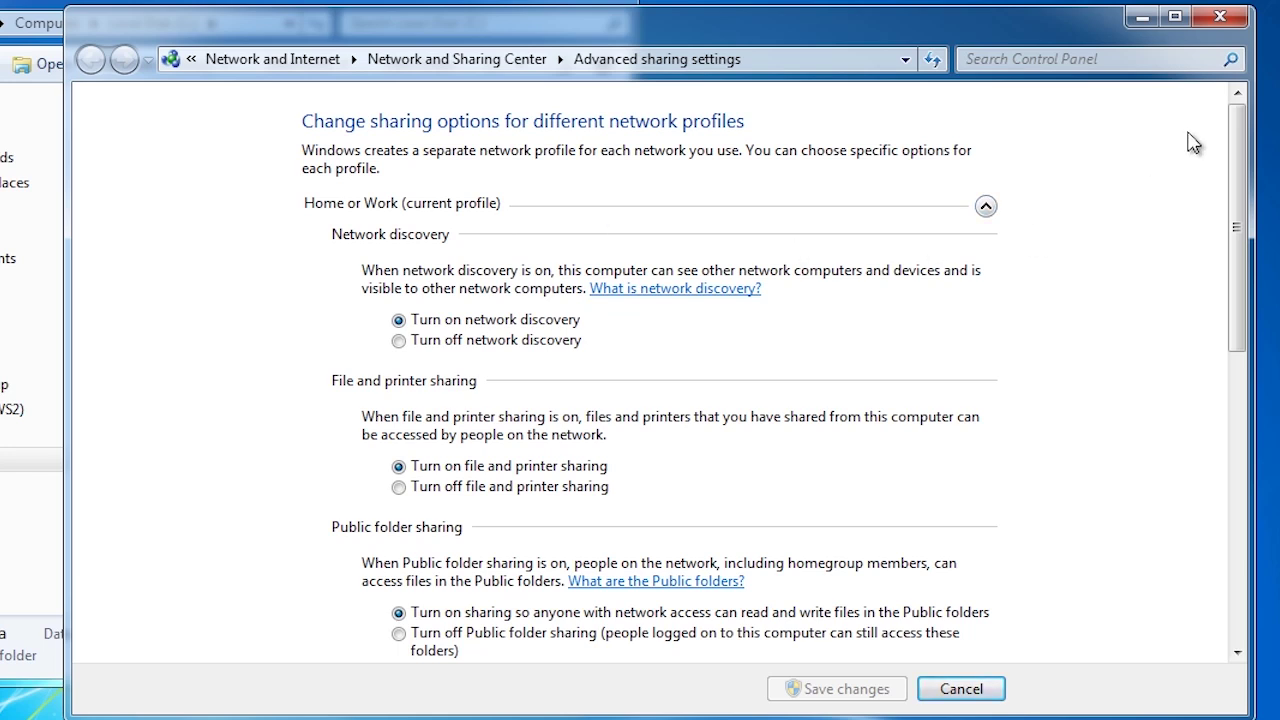
drag(1240, 138, 1208, 543)
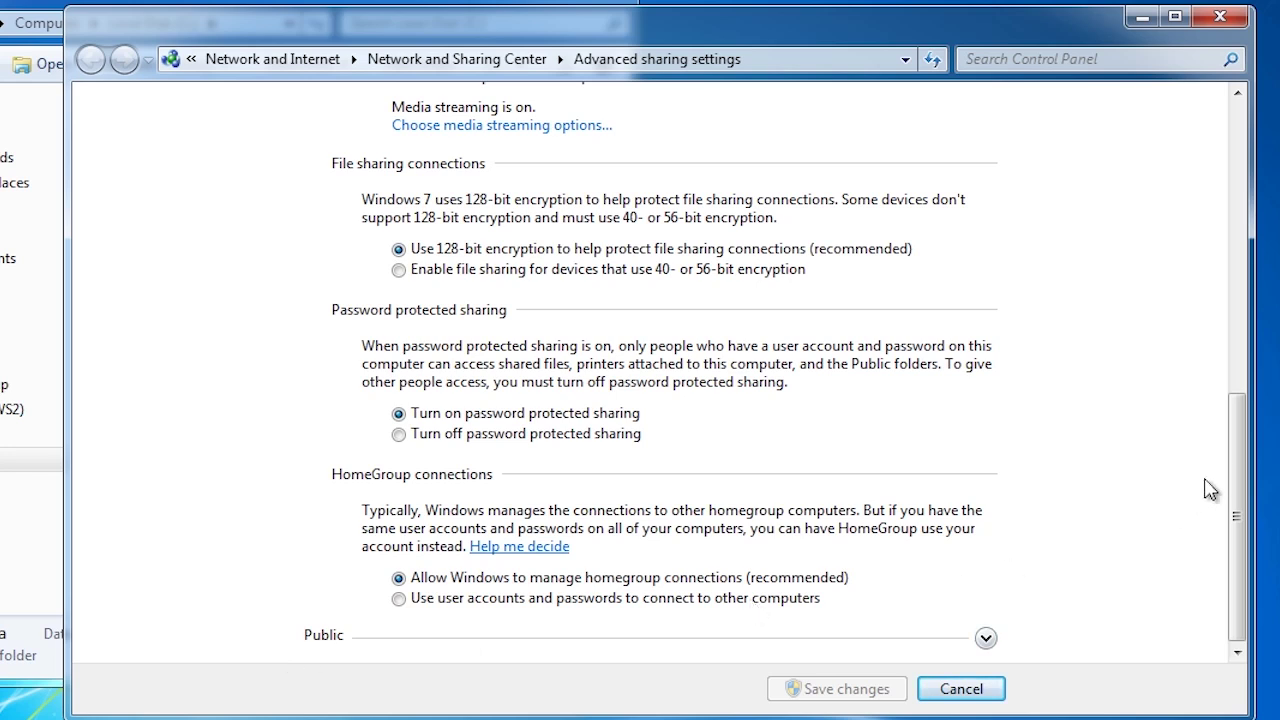
drag(1232, 430, 1074, 220)
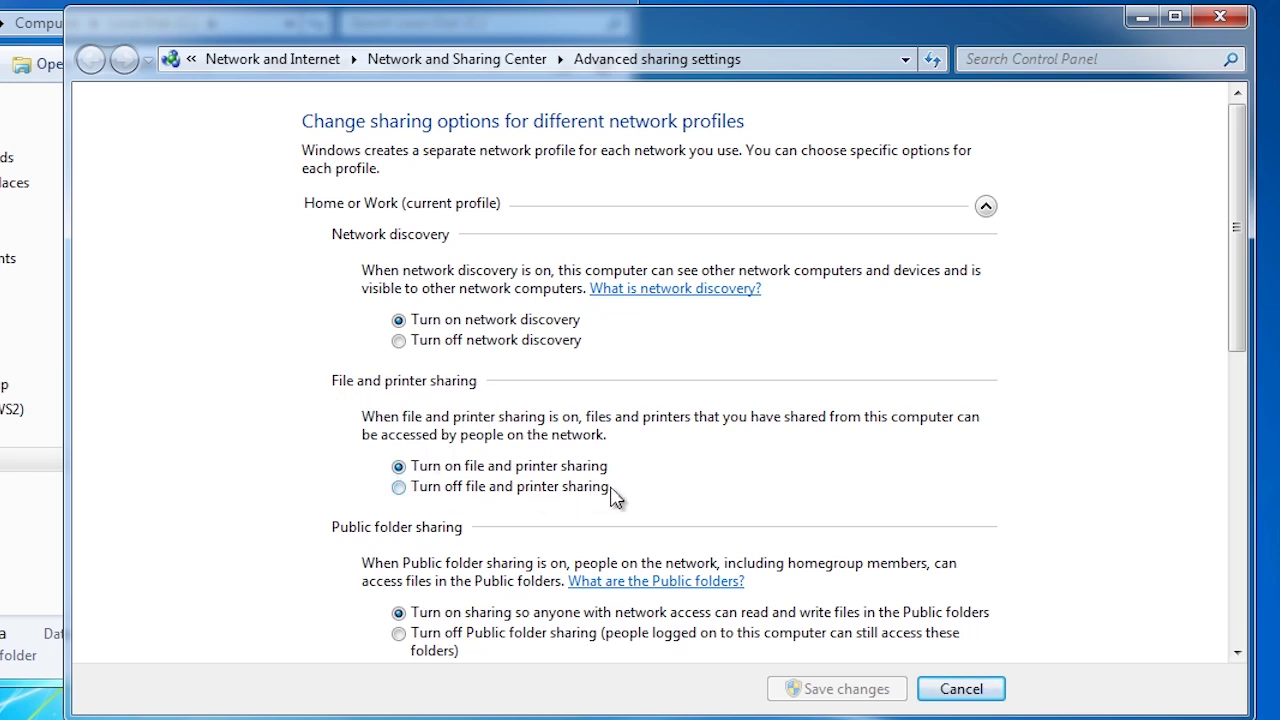
- Turn file and printer sharing off and back on for the Home or Work profile
click(398, 492)
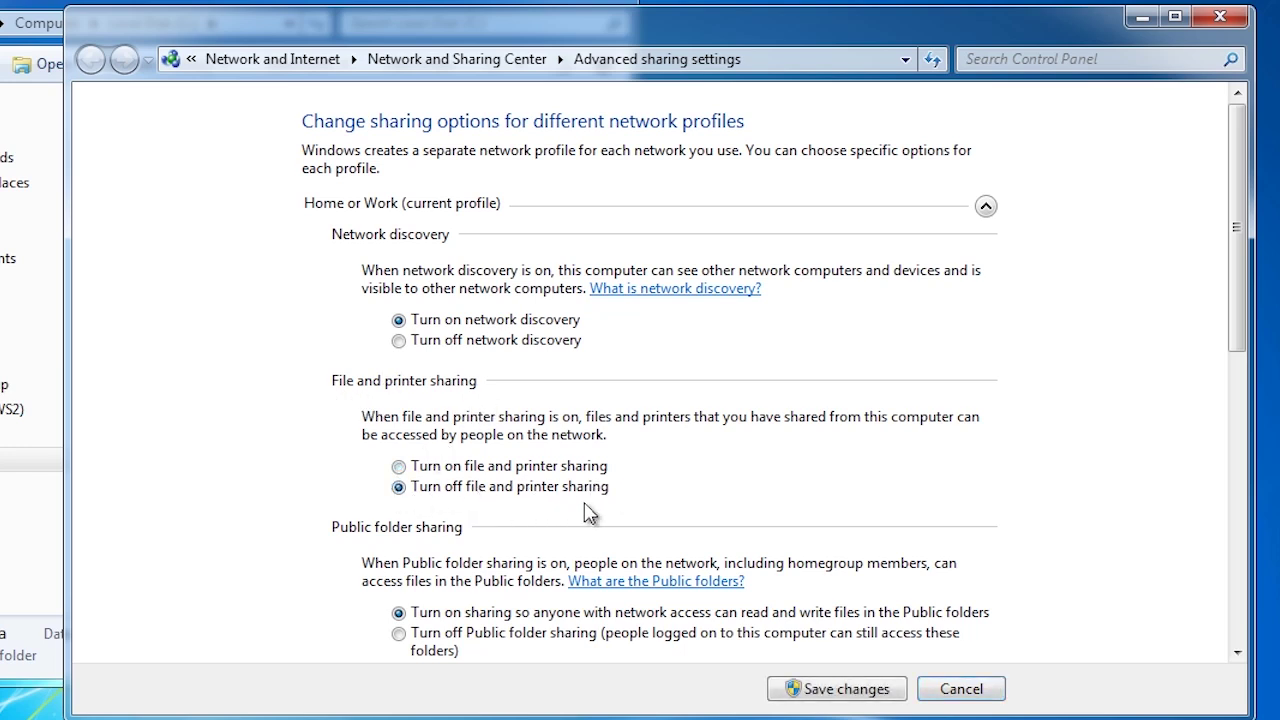
click(398, 467)
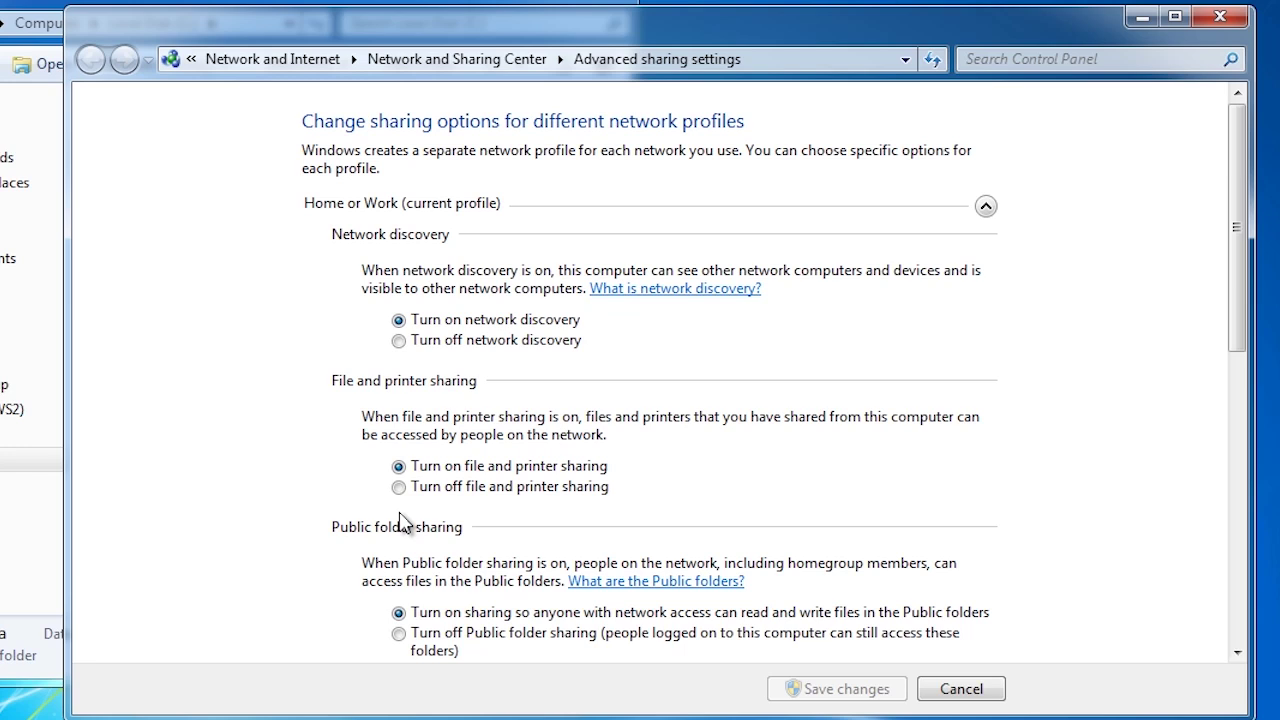
- Examine the media streaming options for computers and devices, leaving them without saving changes
click(1237, 652)
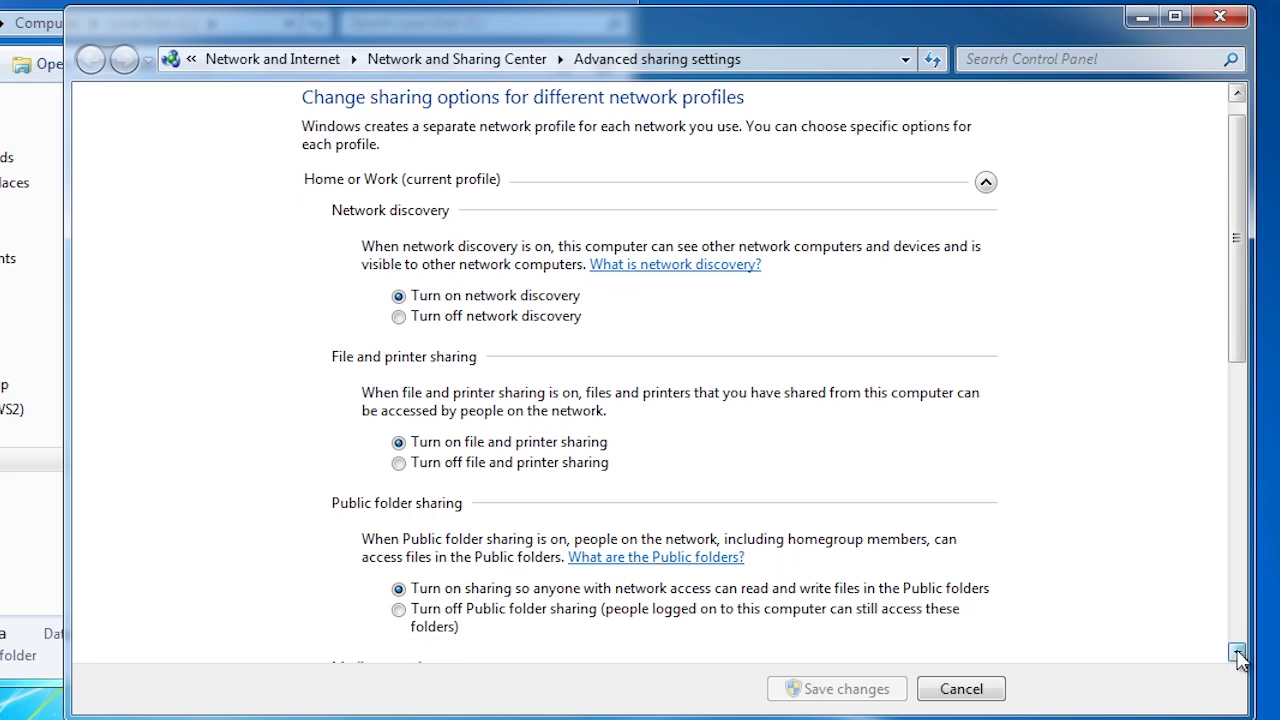
drag(1237, 652, 1237, 652)
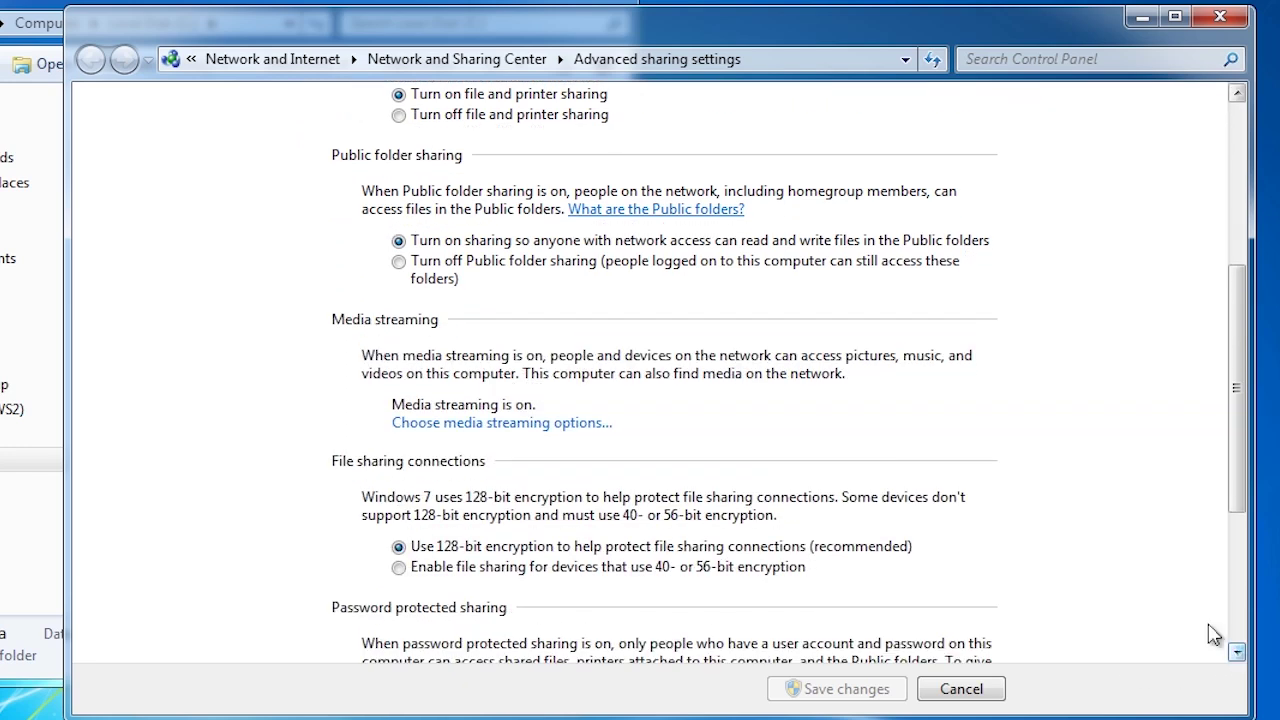
click(433, 424)
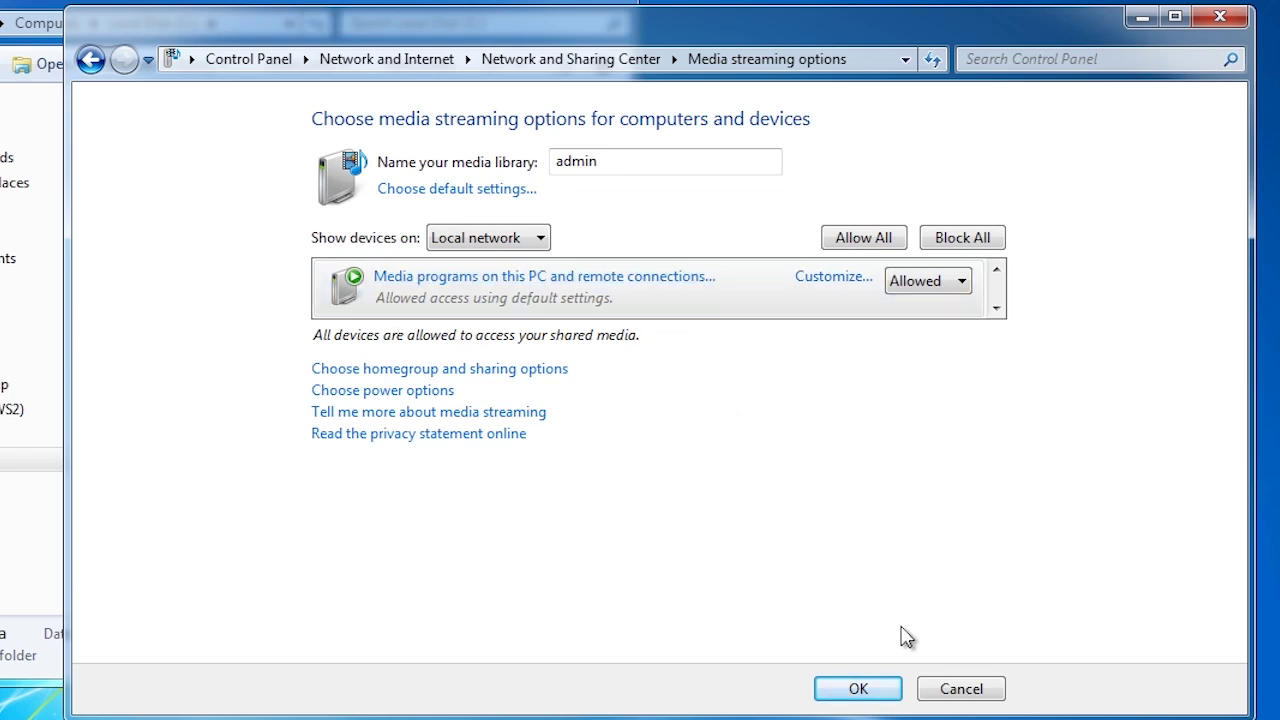
click(985, 690)
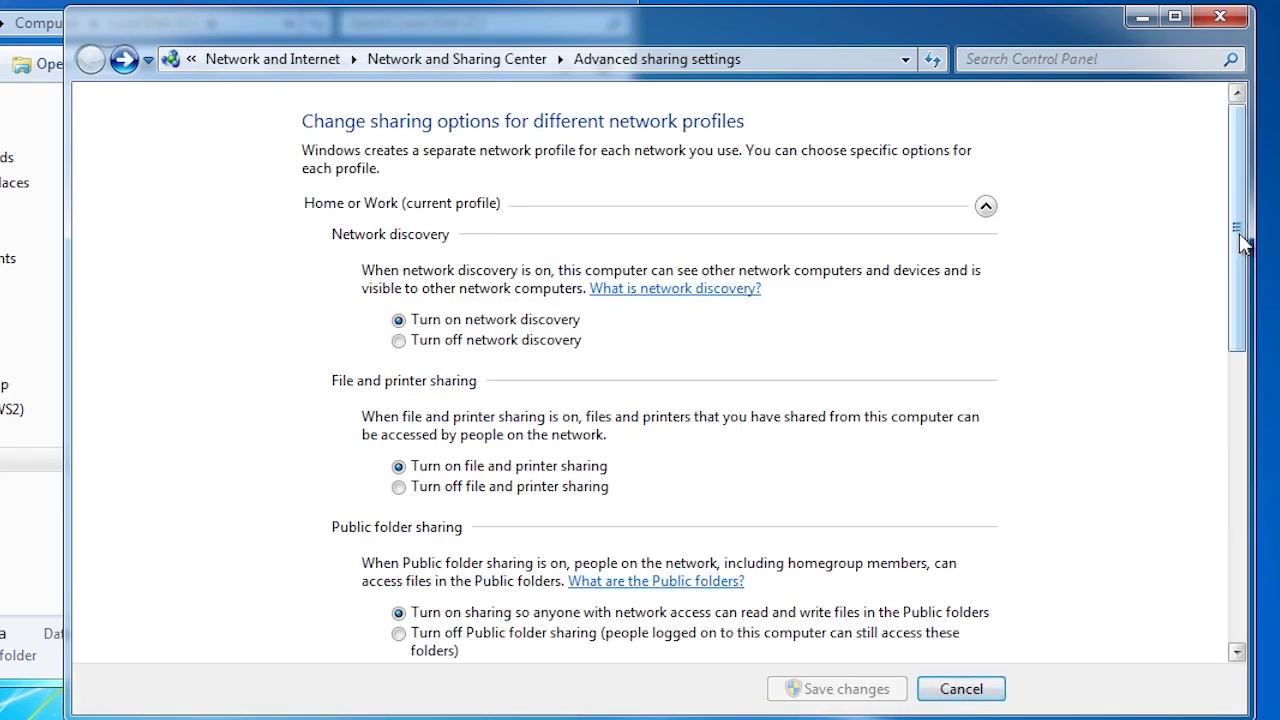
- Switch file sharing connections to 40- or 56-bit encryption, and return them to 128-bit encryption
drag(1238, 263, 1252, 548)
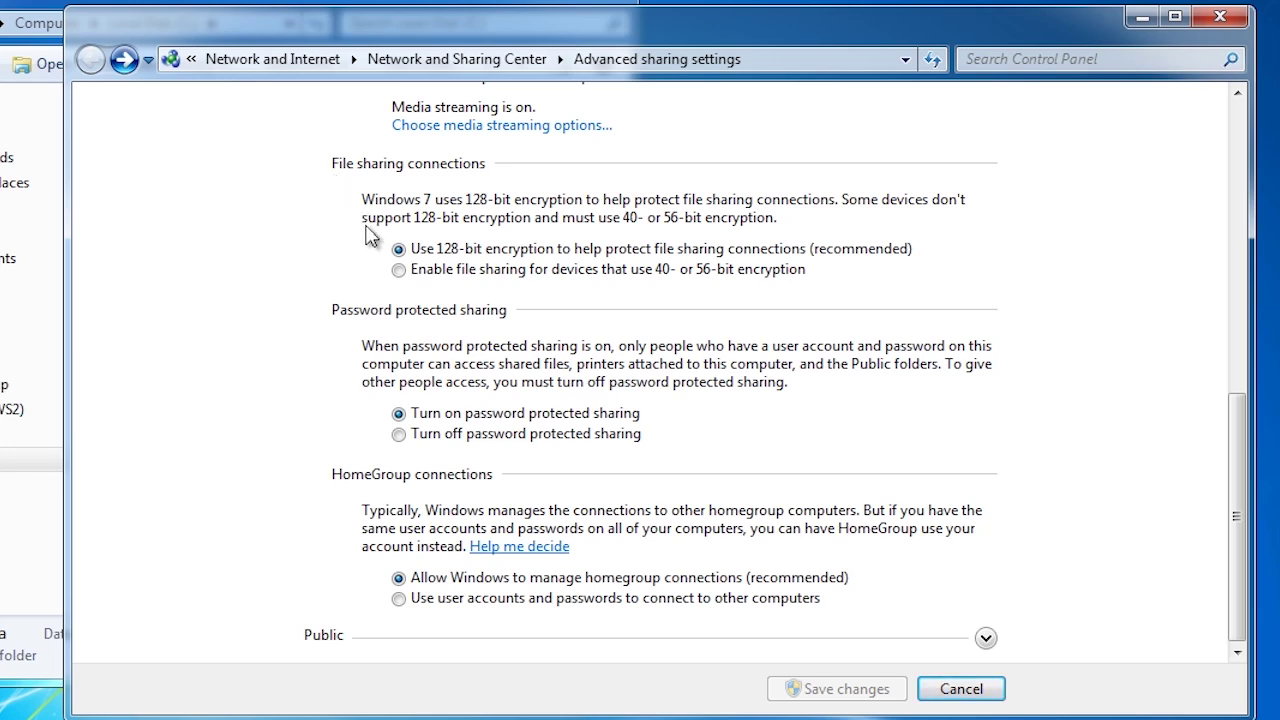
click(399, 270)
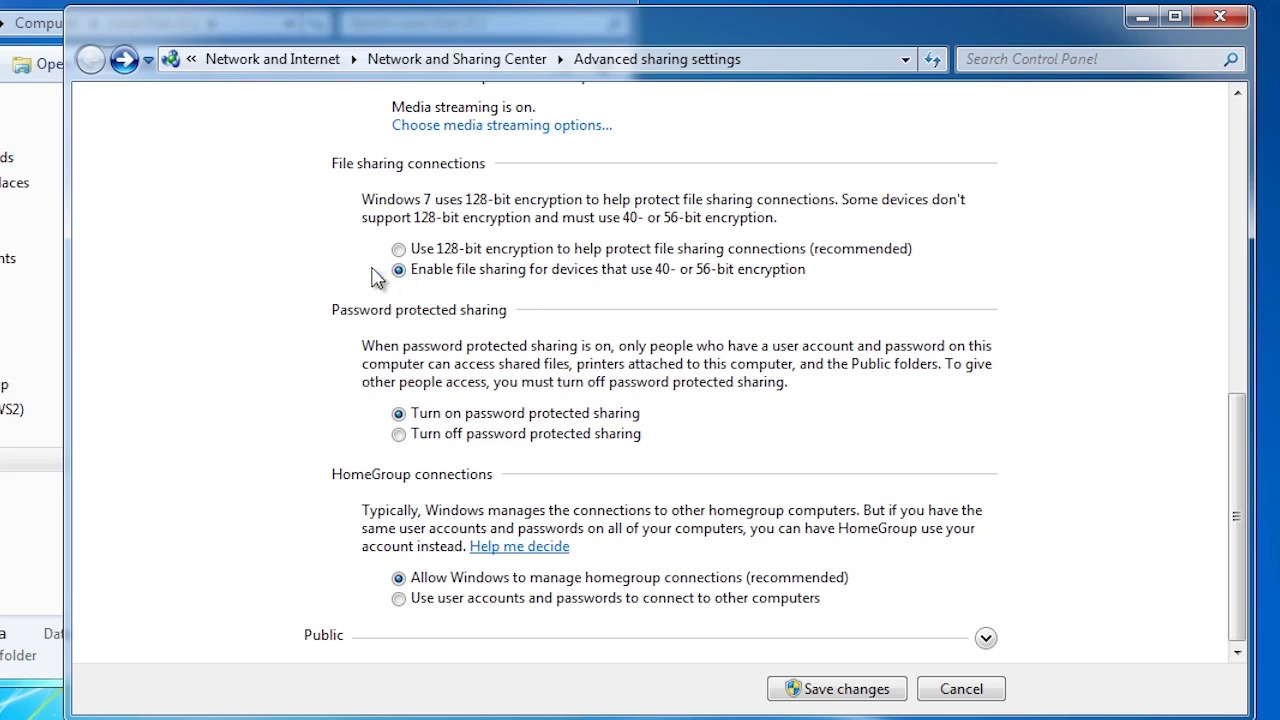
click(398, 250)
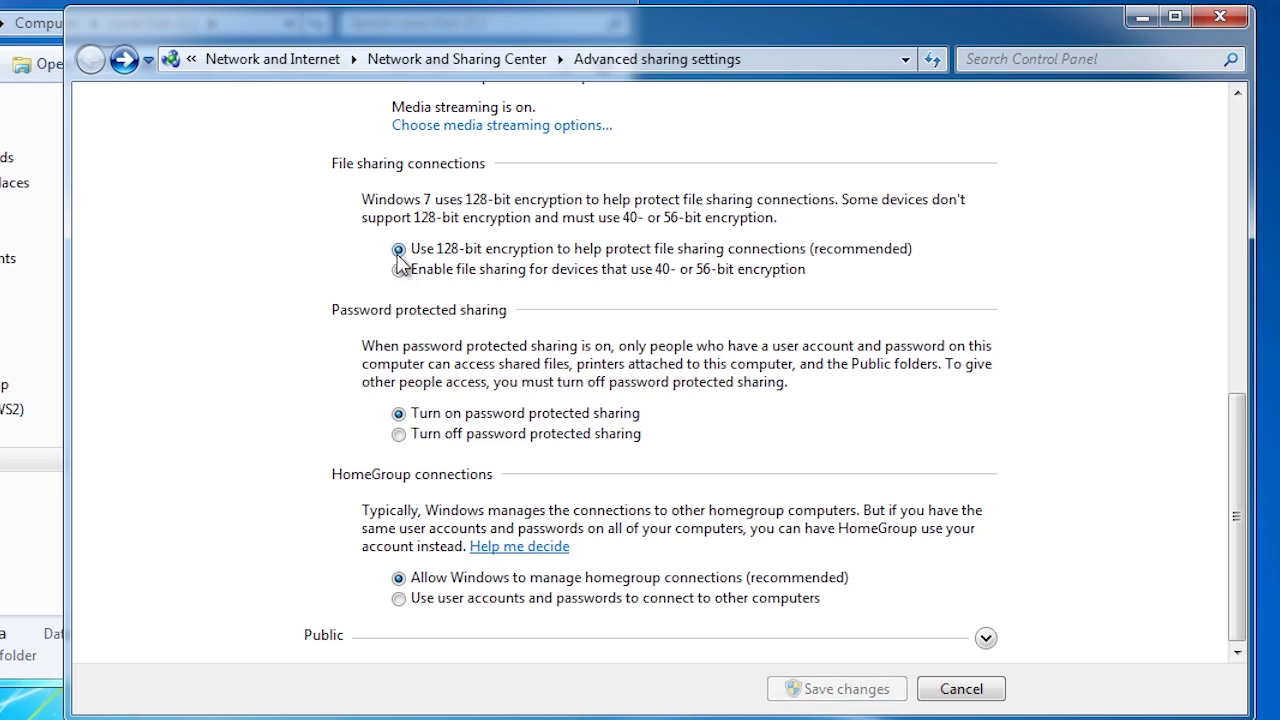